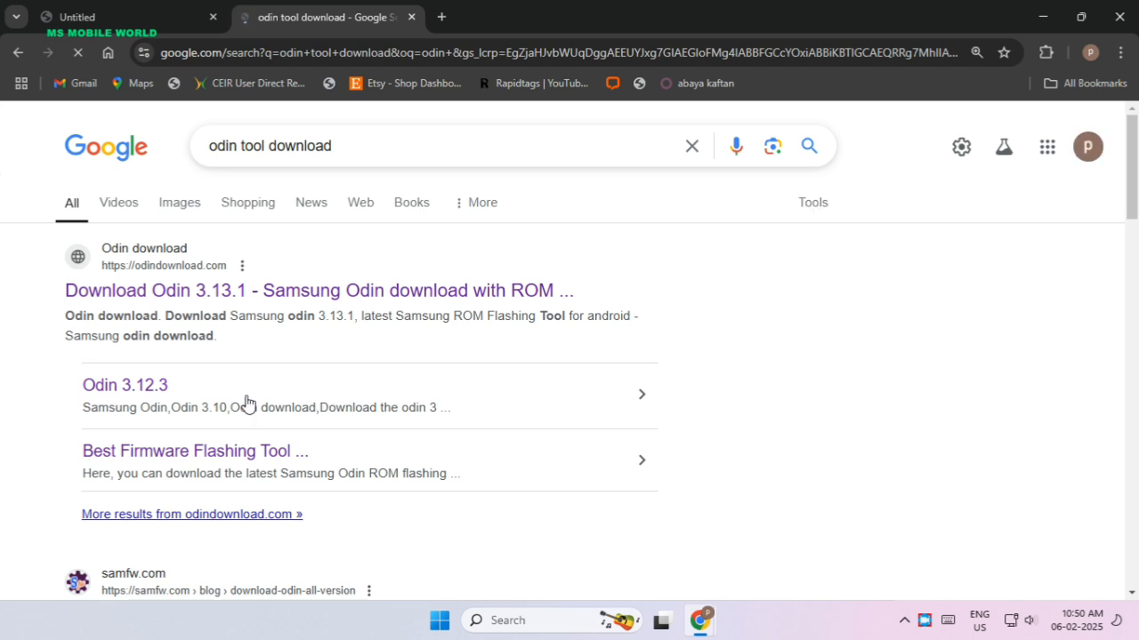
Open the odindownload.com search result, go to its Odin 3.13.1 download page and dismiss the ad.
{"action": "left_click", "coordinate": [271, 290]}
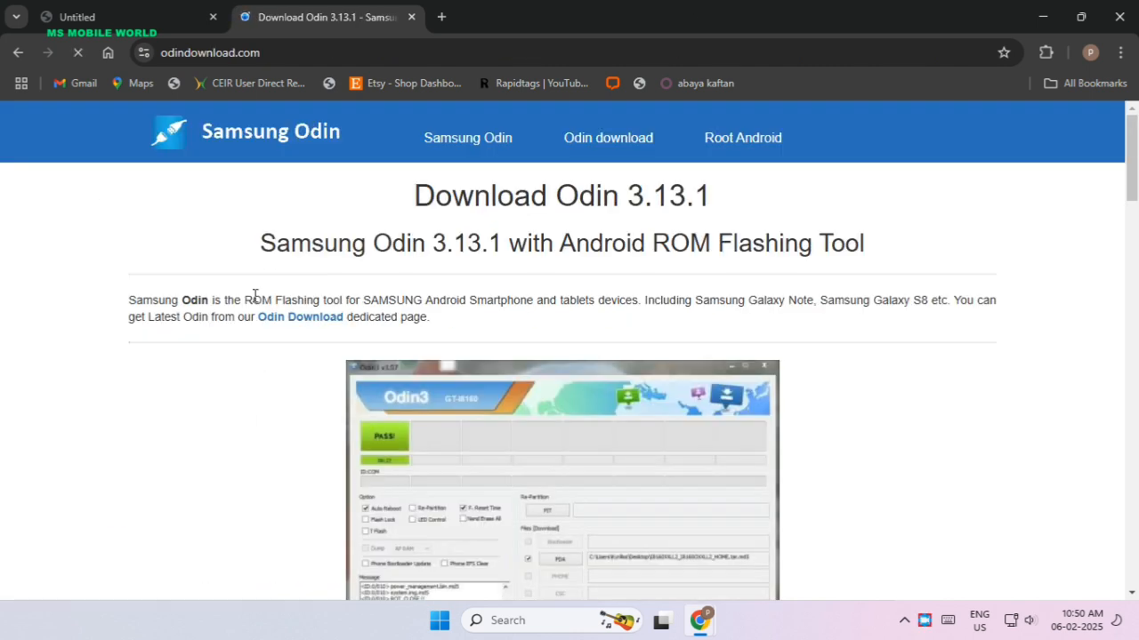
{"action": "scroll", "coordinate": [588, 263], "scroll_direction": "down", "scroll_amount": 8}
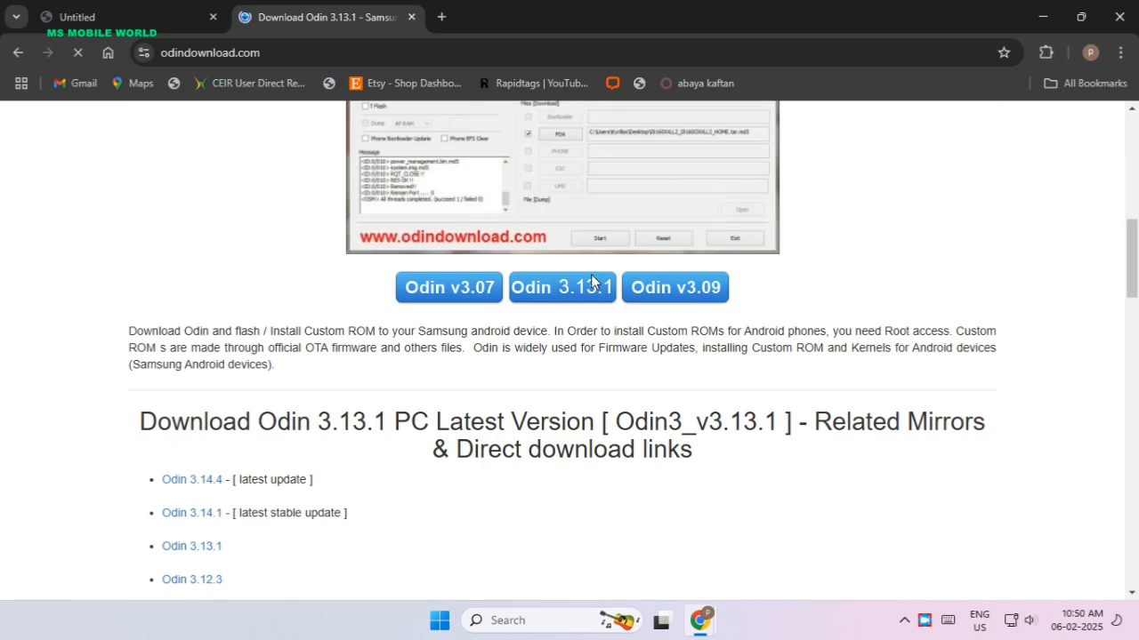
{"action": "left_click", "coordinate": [569, 293]}
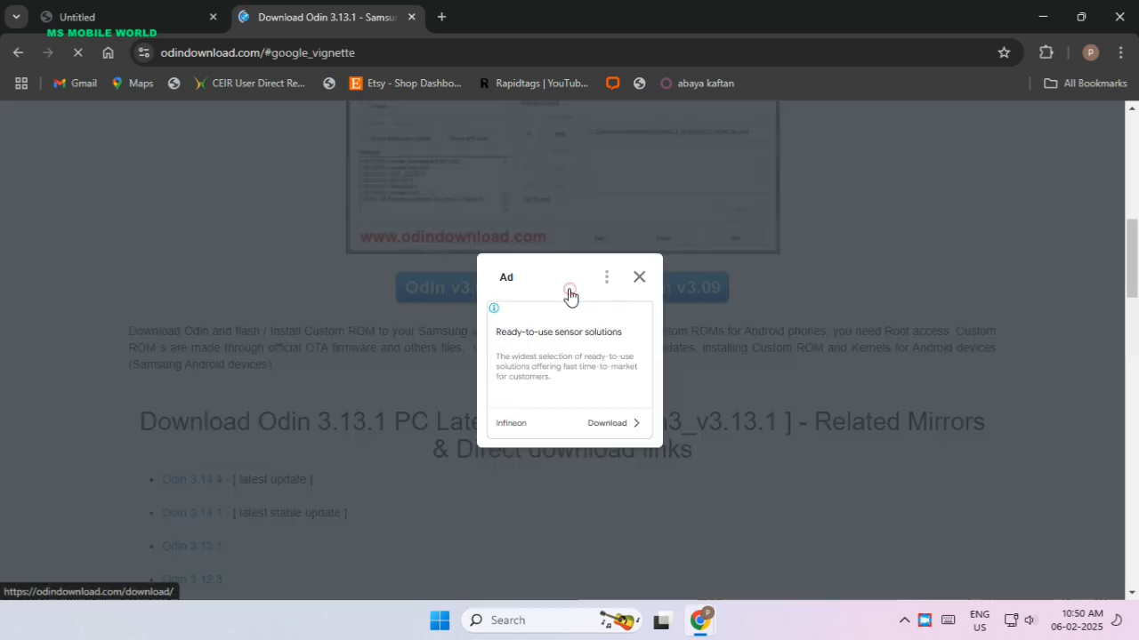
{"action": "left_click", "coordinate": [641, 279]}
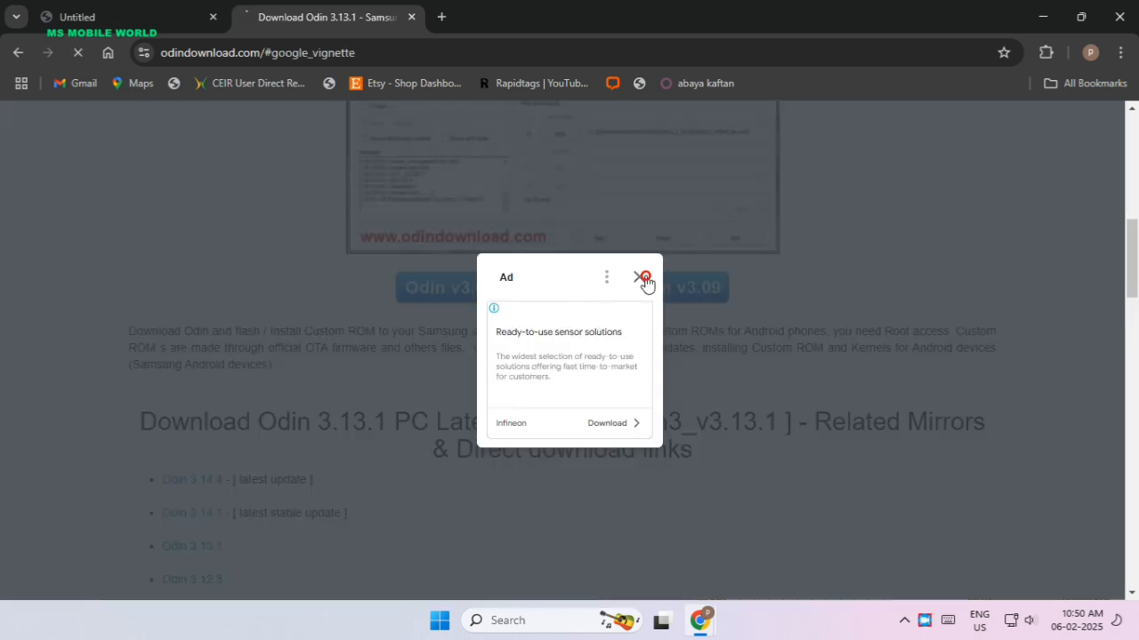
Request the direct download of Samsung Odin 3.14.4 and skip the duplicate in Free Download Manager.
{"action": "scroll", "coordinate": [643, 300], "scroll_direction": "down", "scroll_amount": 15}
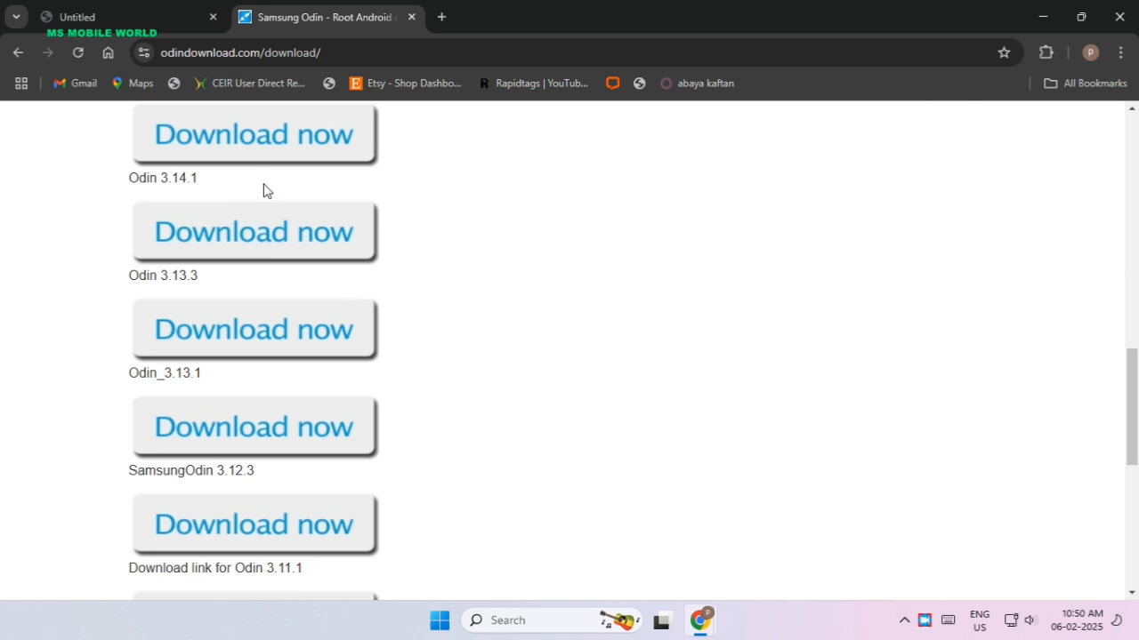
{"action": "scroll", "coordinate": [263, 189], "scroll_direction": "up", "scroll_amount": 2}
{"action": "left_click", "coordinate": [241, 304]}
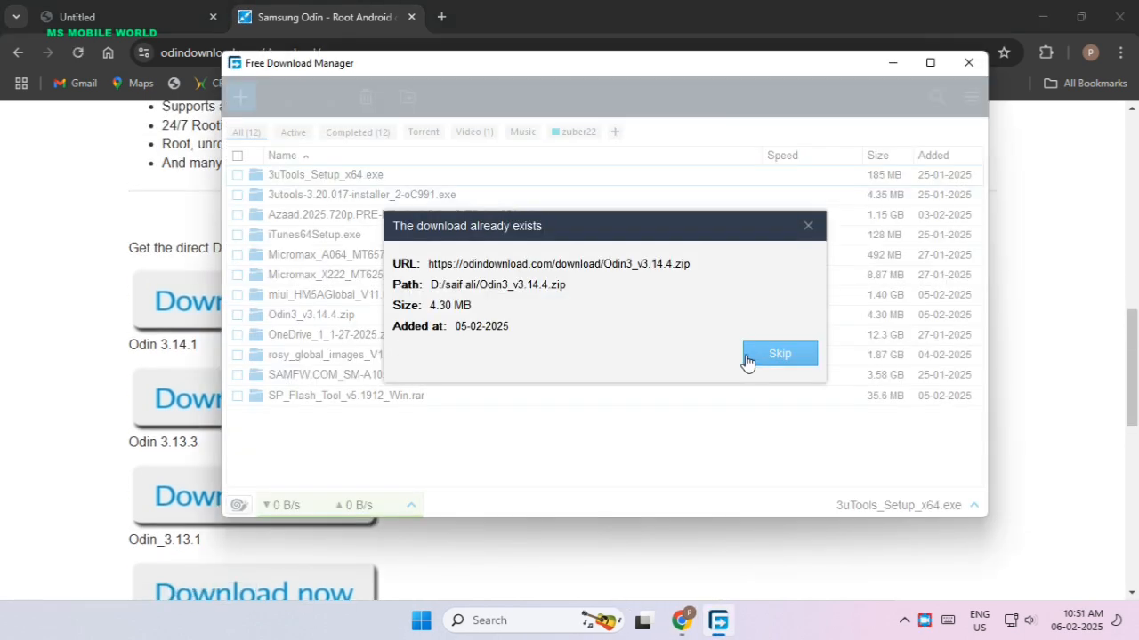
{"action": "left_click", "coordinate": [761, 353]}
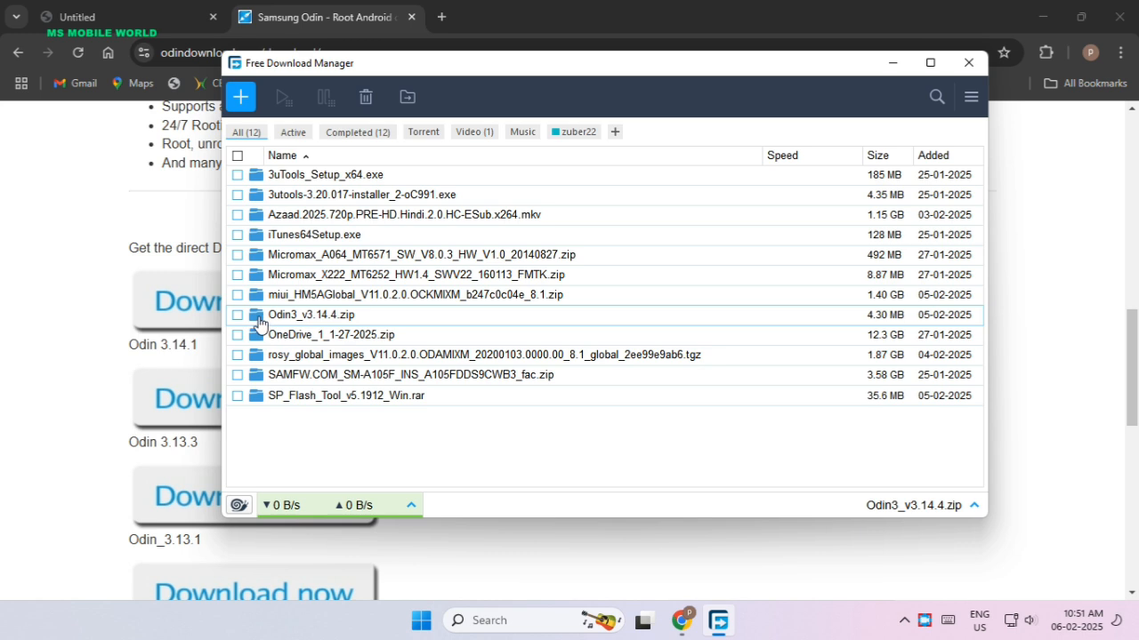
Show the downloaded Odin3_v3.14.4.zip in its folder and enter the nested Odin3_v3.14.4 program folder.
{"action": "left_click", "coordinate": [257, 316]}
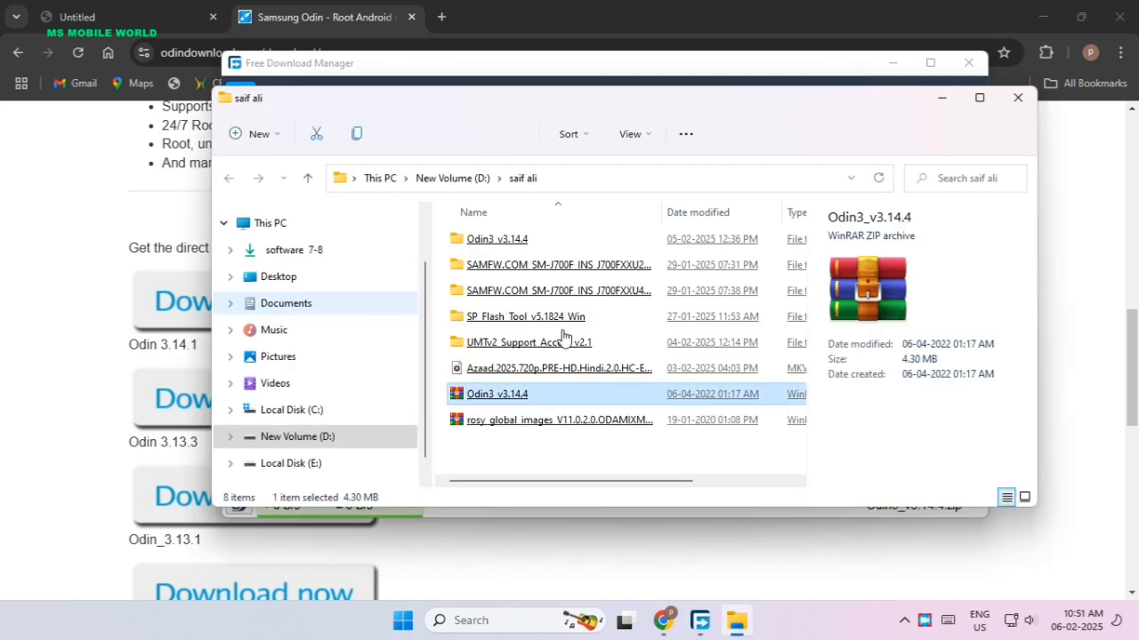
{"action": "key", "text": "super+Up"}
{"action": "left_click", "coordinate": [378, 151]}
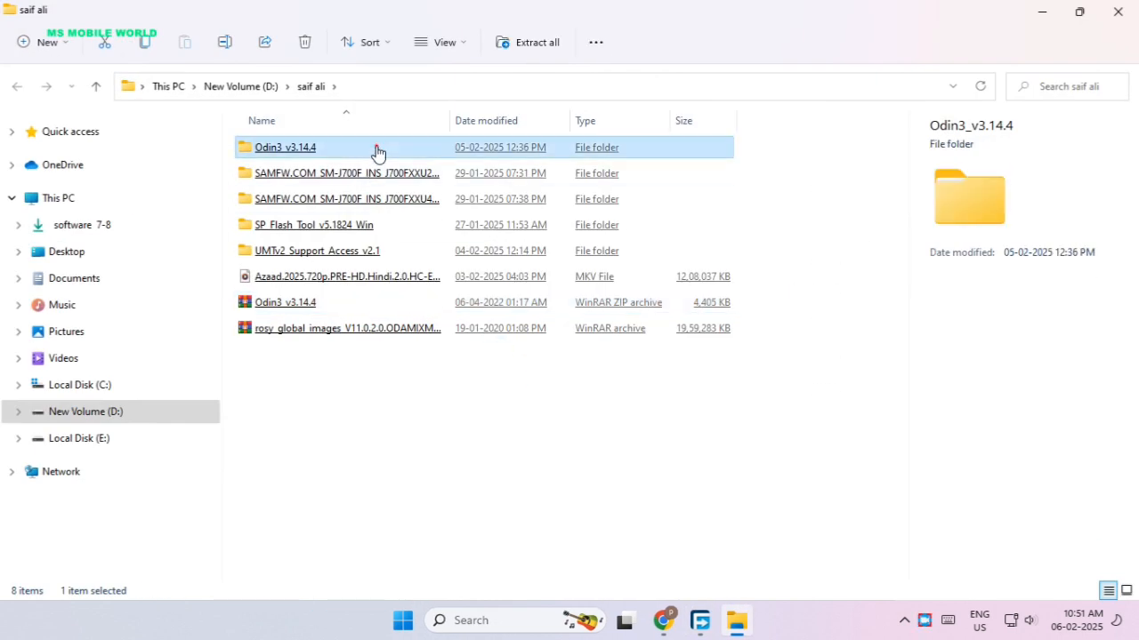
{"action": "double_click", "coordinate": [377, 151]}
{"action": "double_click", "coordinate": [376, 151]}
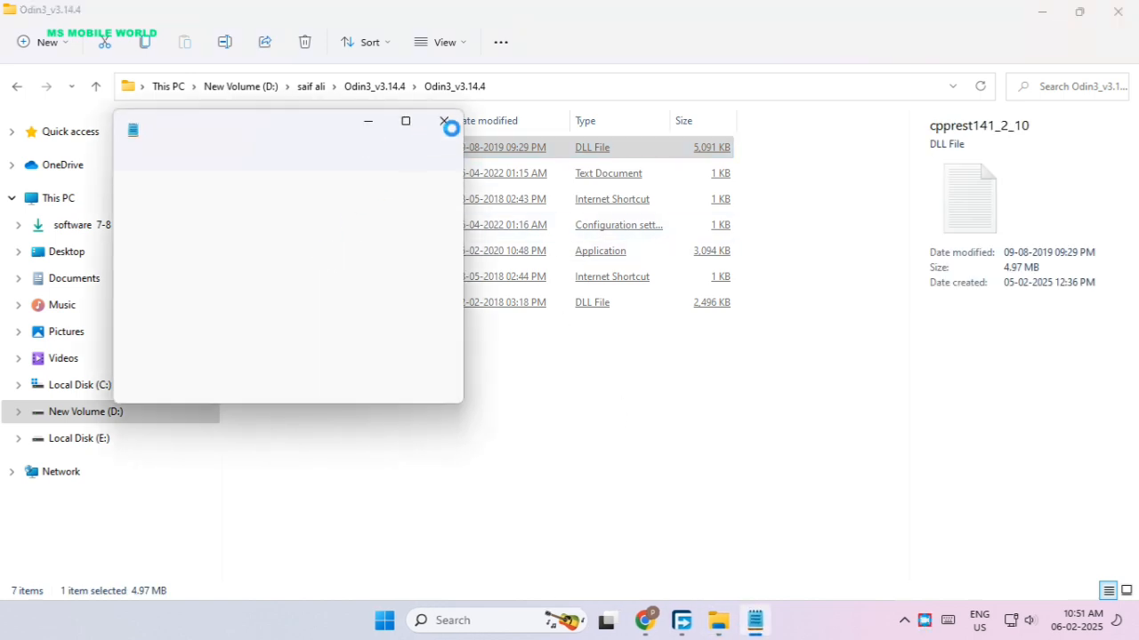
Close the Notepad window opened for the cpprest141_2_10 DLL file.
{"action": "right_click", "coordinate": [751, 616]}
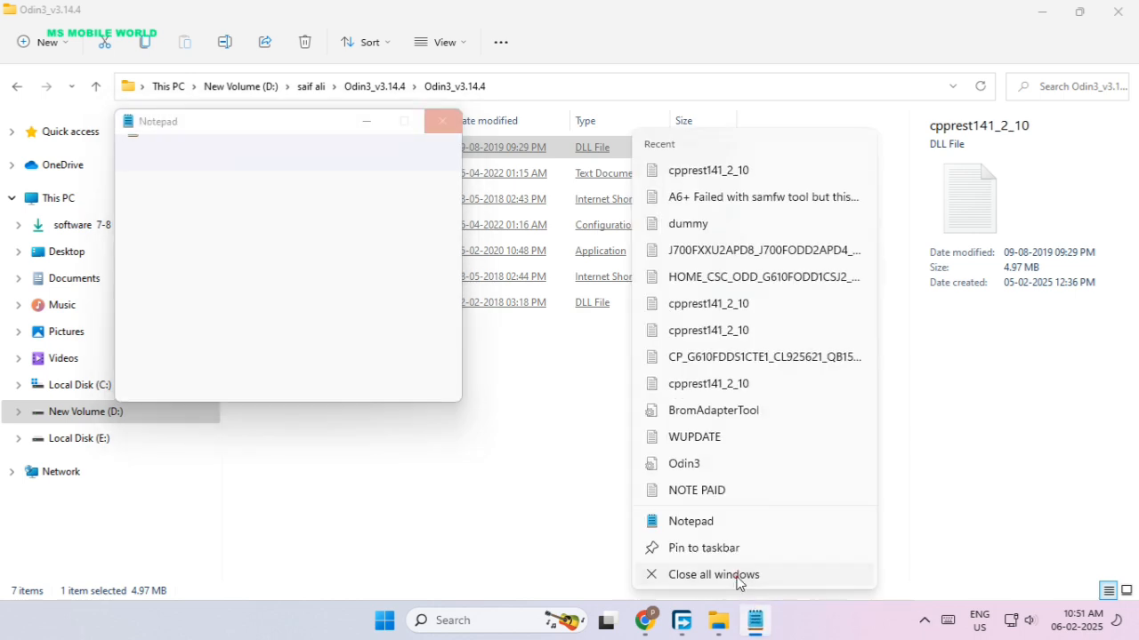
{"action": "left_click", "coordinate": [648, 575]}
{"action": "left_click", "coordinate": [288, 283]}
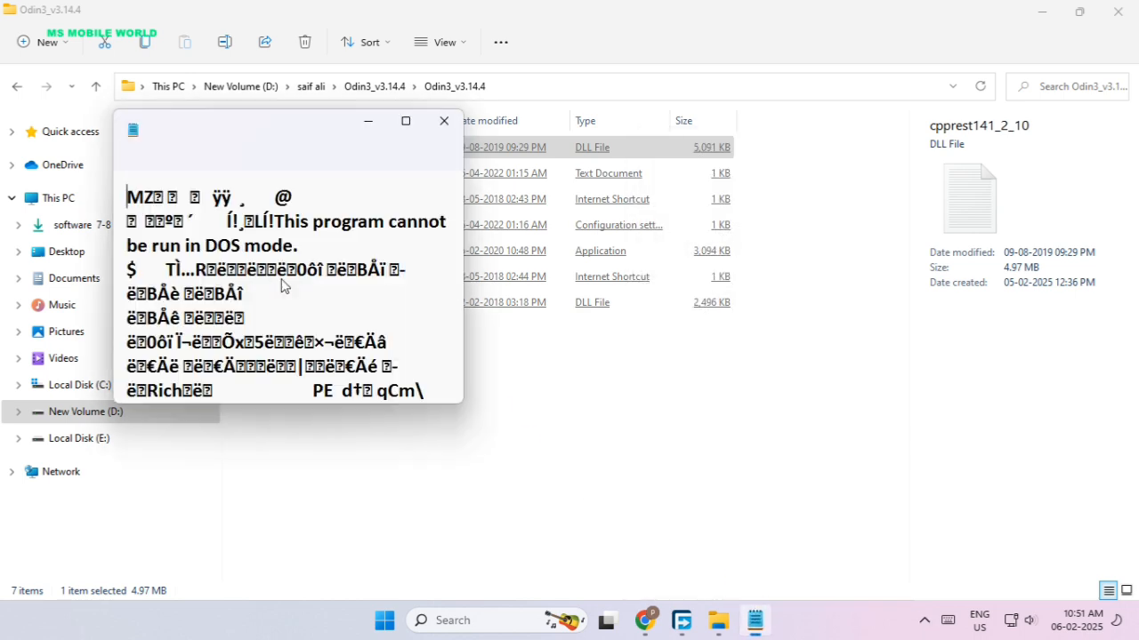
Launch the Odin3_v3.14.4 application and dismiss its warning about deleting the Google account.
{"action": "double_click", "coordinate": [308, 255]}
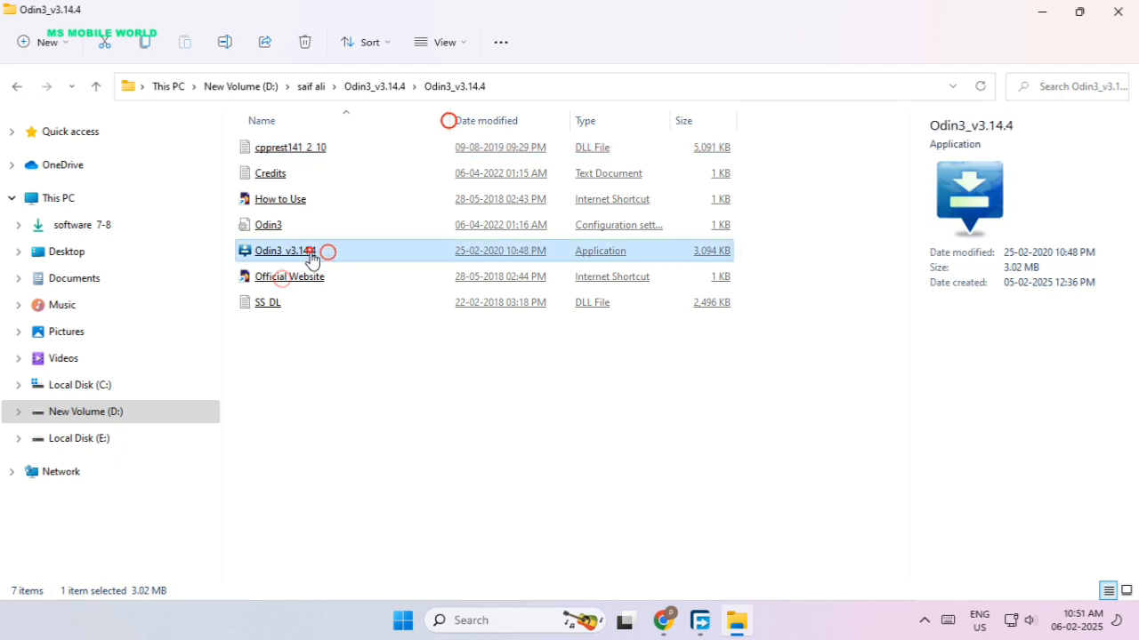
{"action": "key", "text": "Return"}
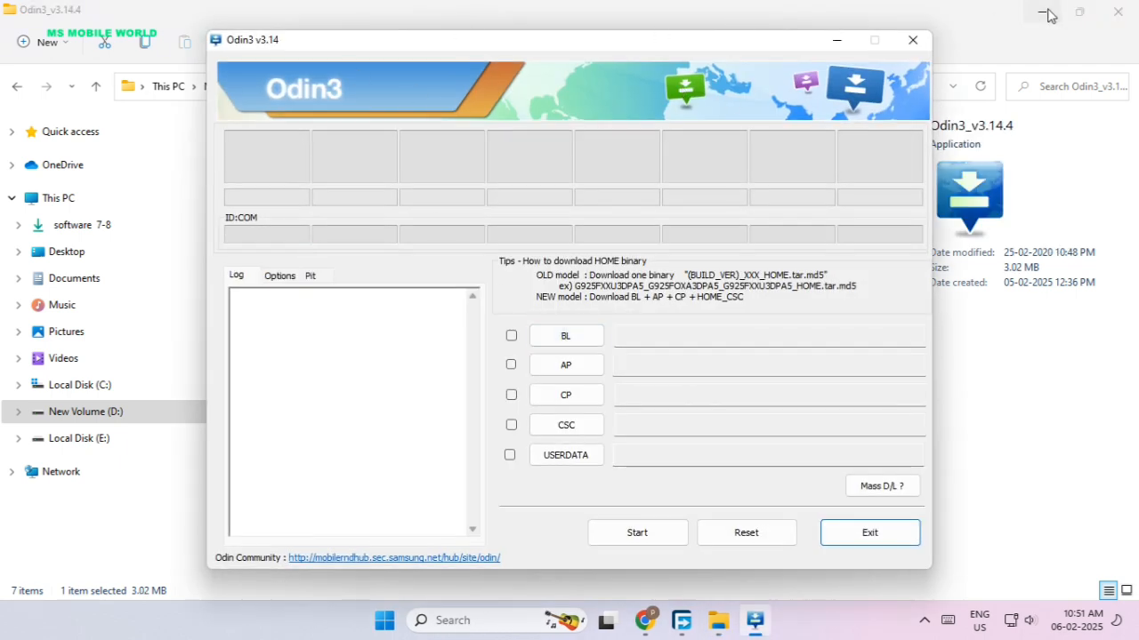
{"action": "left_click", "coordinate": [912, 39]}
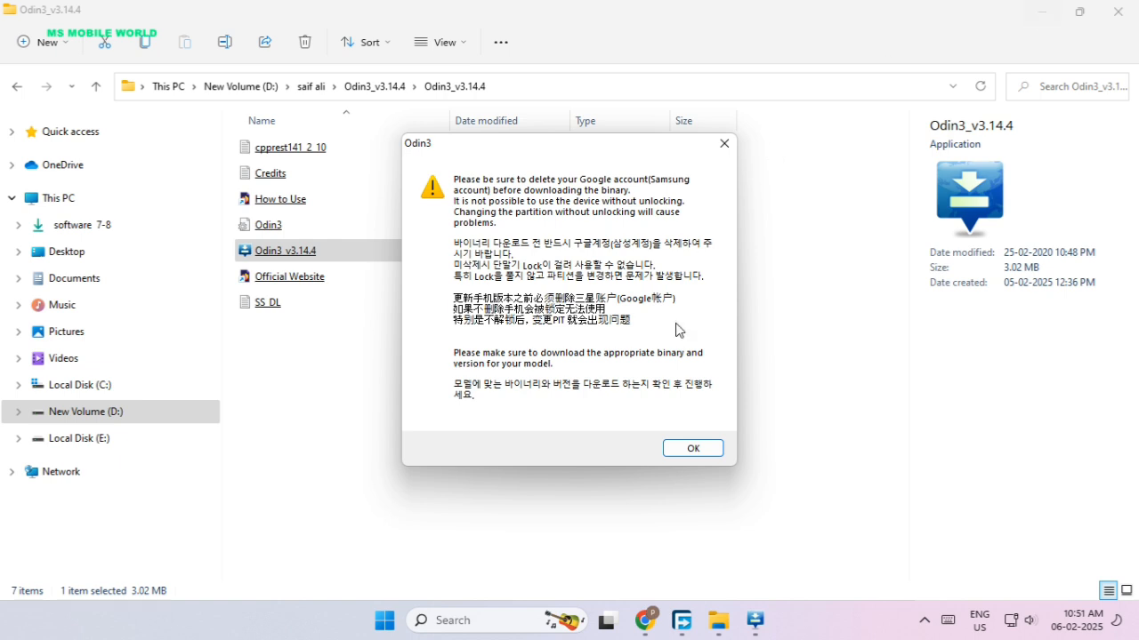
{"action": "left_click", "coordinate": [724, 143]}
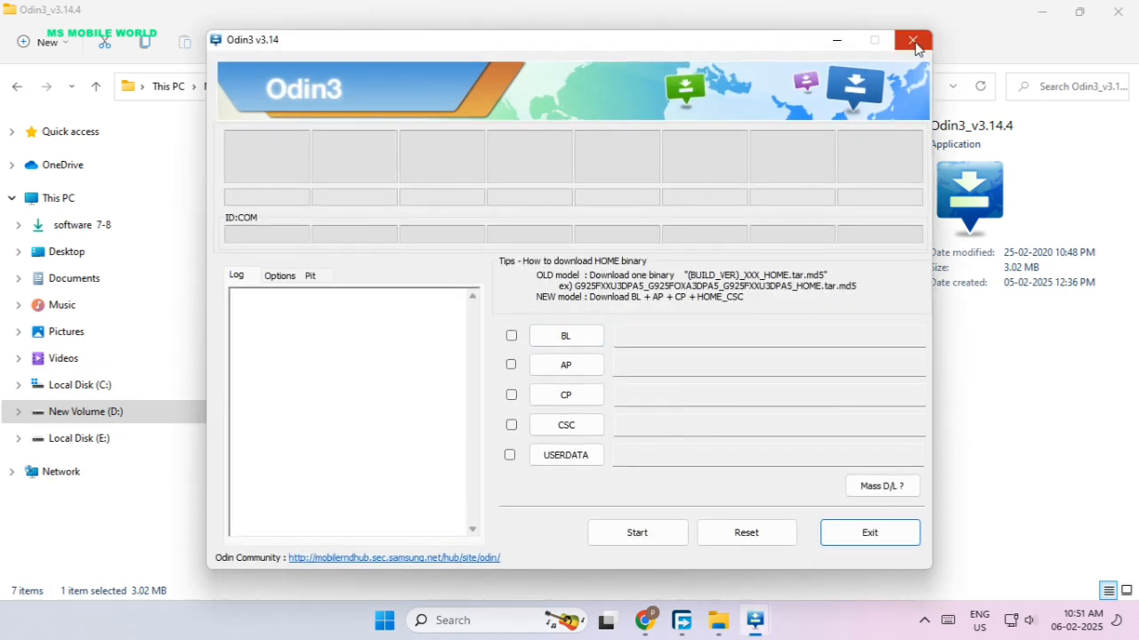
Close the Odin3 window and minimize File Explorer and Free Download Manager to return to Chrome.
{"action": "left_click", "coordinate": [903, 41]}
{"action": "left_click", "coordinate": [1037, 12]}
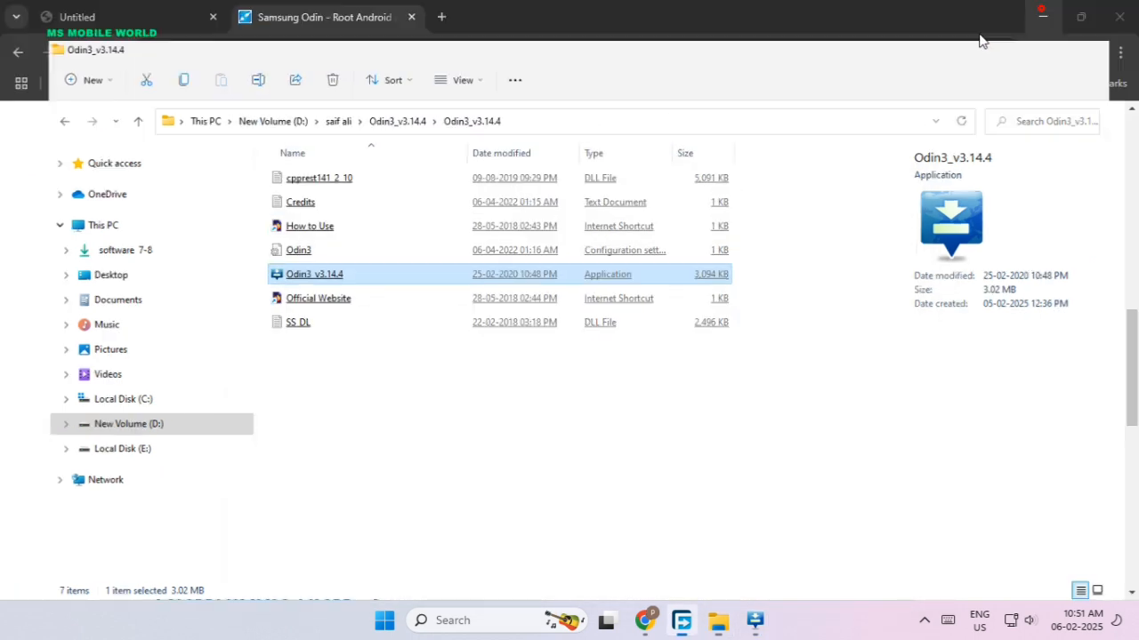
{"action": "left_click", "coordinate": [679, 42]}
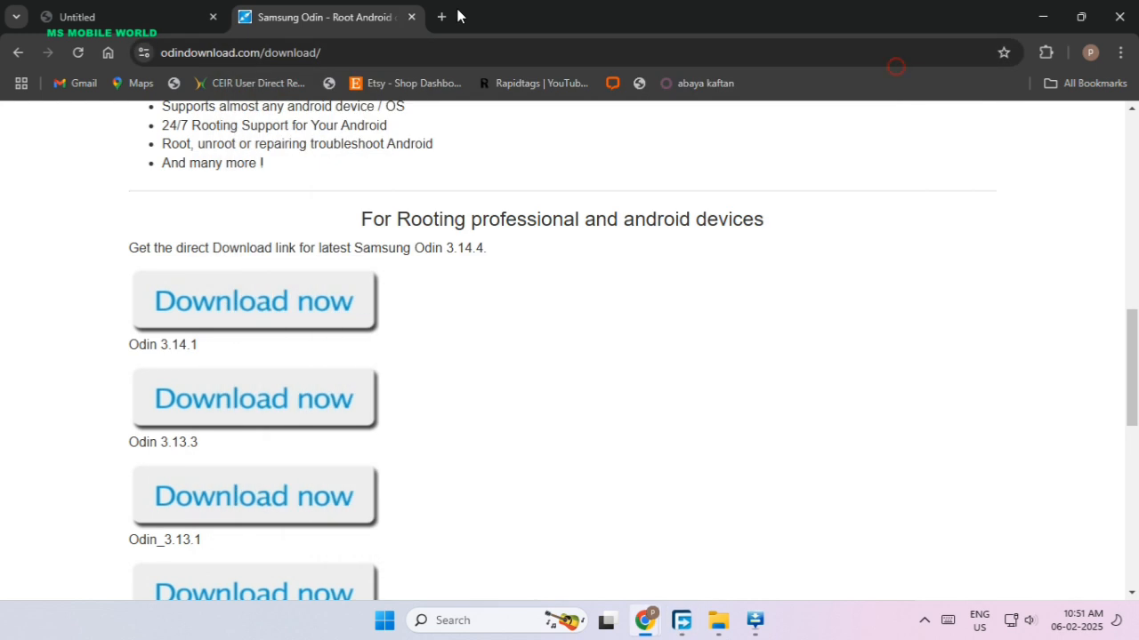
Search Google for samfw in a new browser tab and open the SamFw website.
{"action": "left_click", "coordinate": [441, 16]}
{"action": "left_click", "coordinate": [404, 366]}
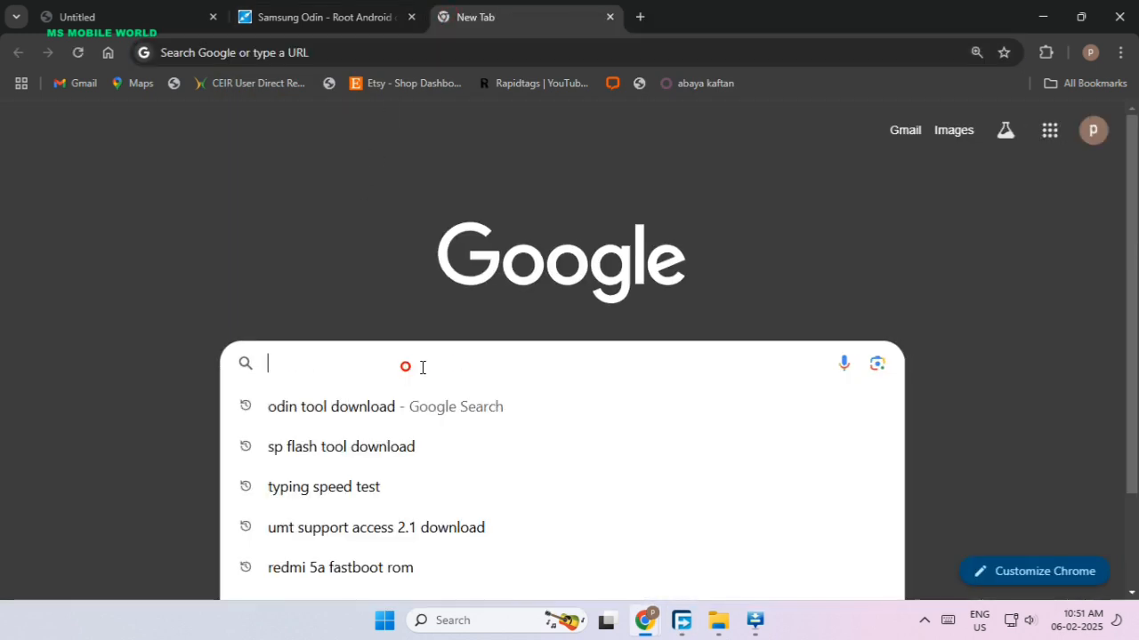
{"action": "type", "text": "sam"}
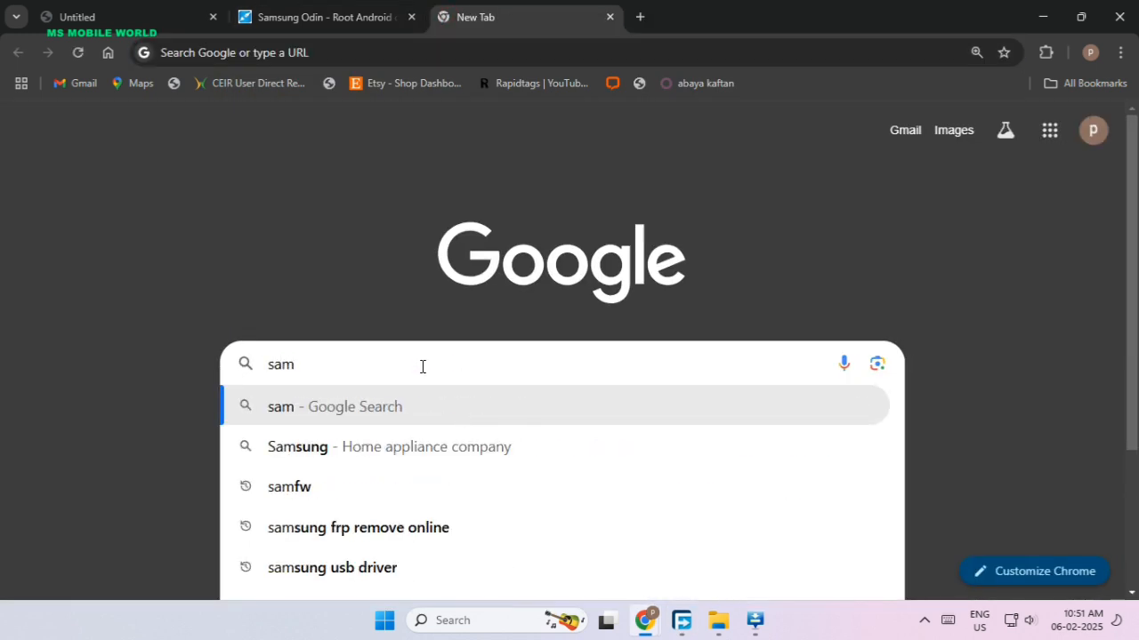
{"action": "left_click", "coordinate": [359, 486]}
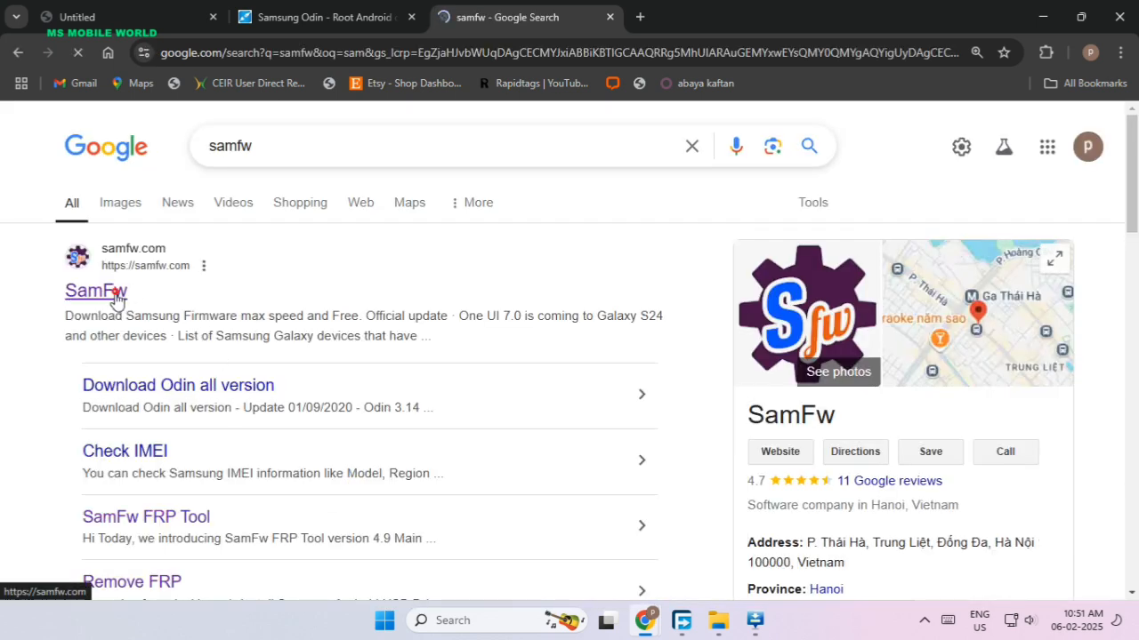
{"action": "left_click", "coordinate": [112, 294]}
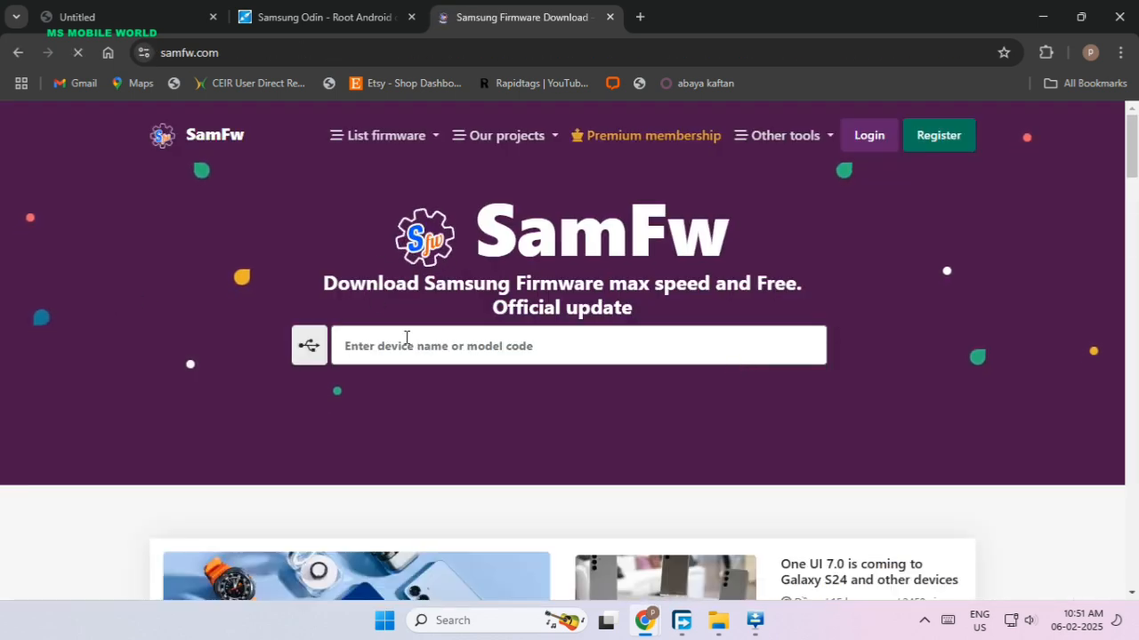
Search SamFw for the model code sm-a605g and pick SM-A605G / Galaxy A6+.
{"action": "left_click", "coordinate": [411, 356]}
{"action": "type", "text": "s"}
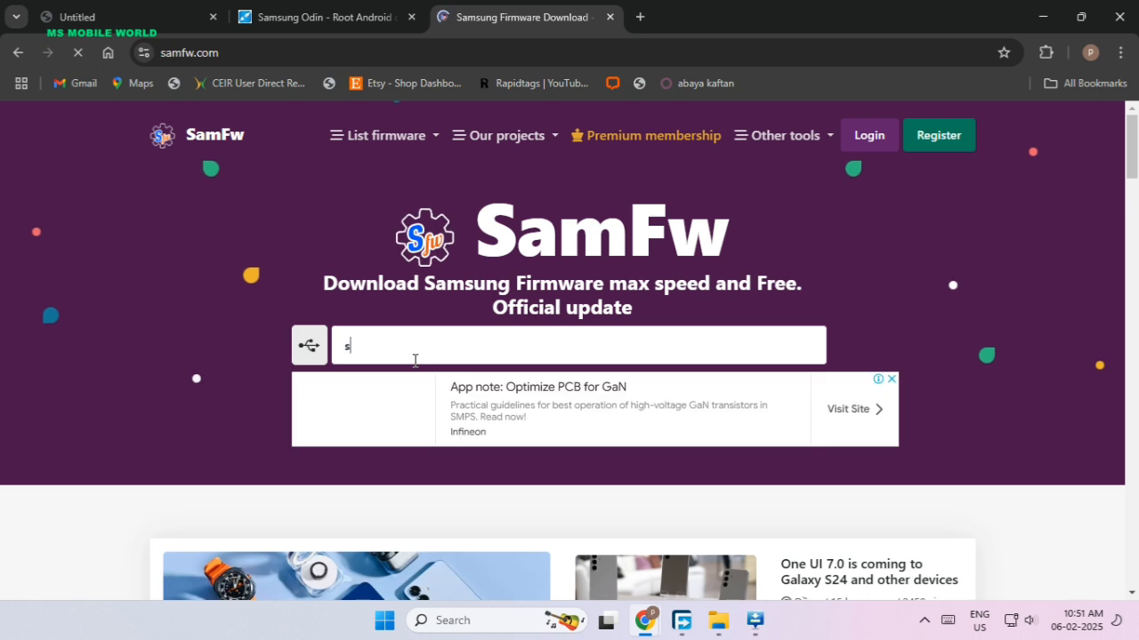
{"action": "type", "text": "m-"}
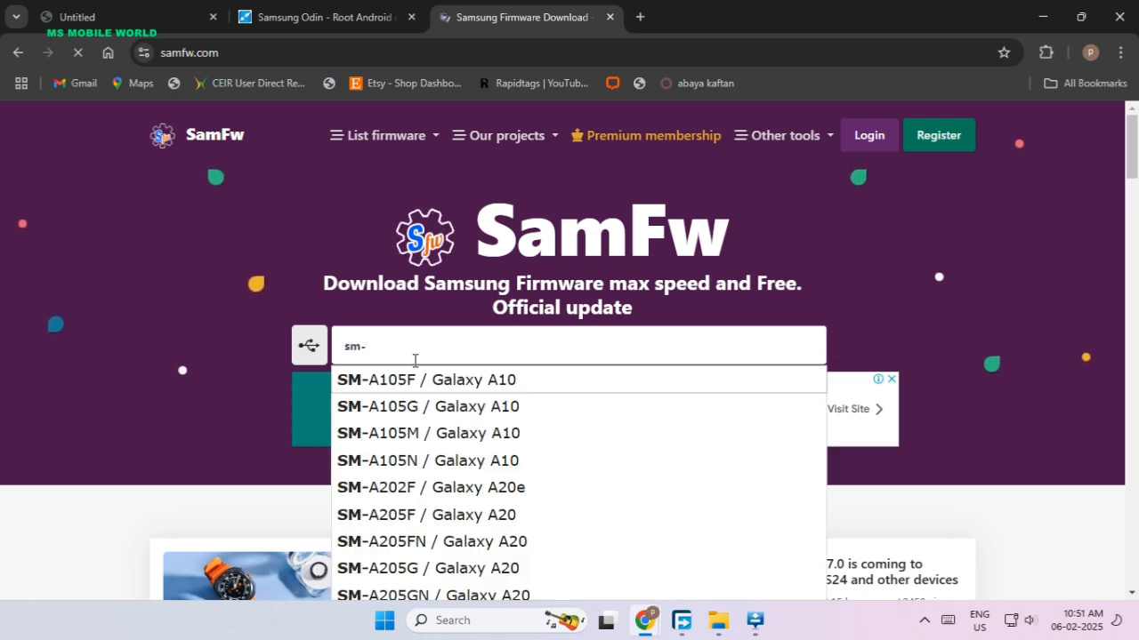
{"action": "type", "text": "a"}
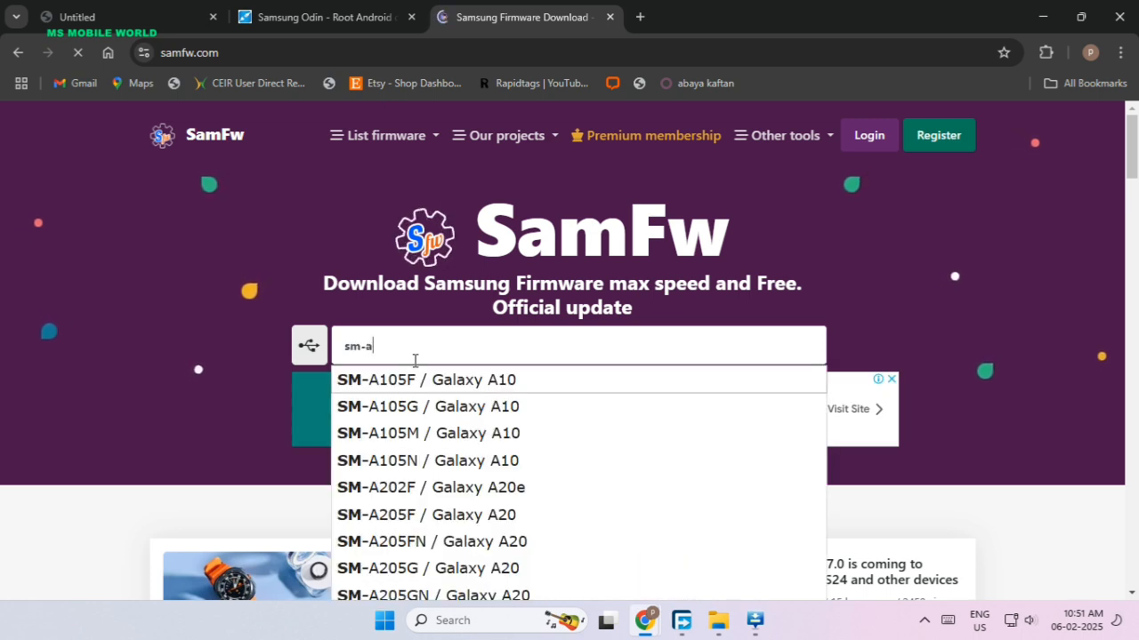
{"action": "type", "text": "60"}
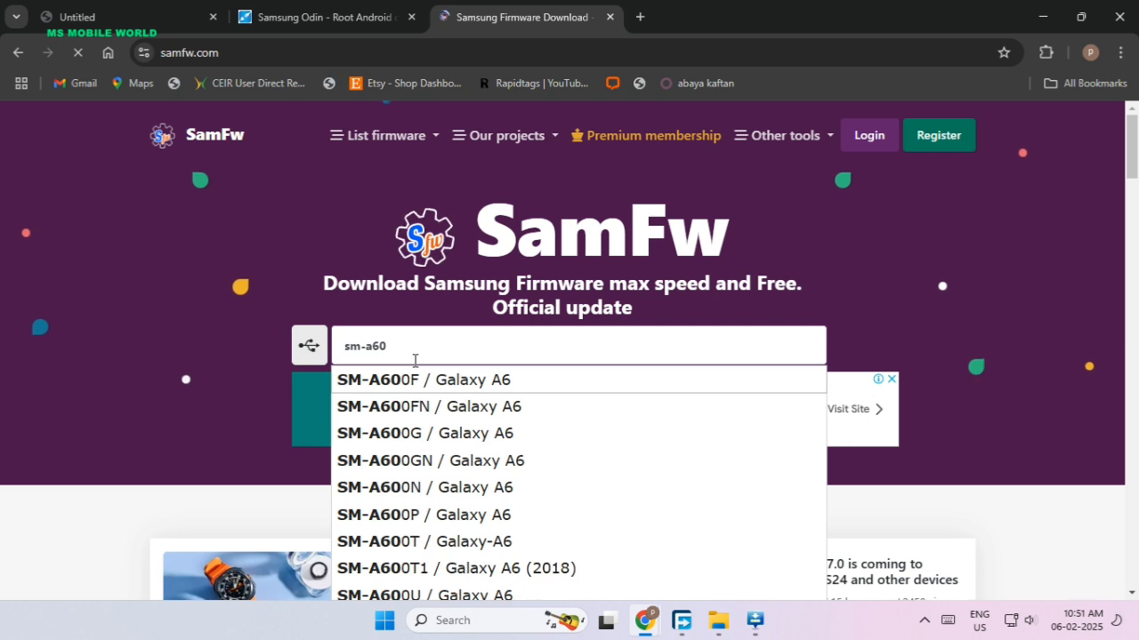
{"action": "type", "text": "5g"}
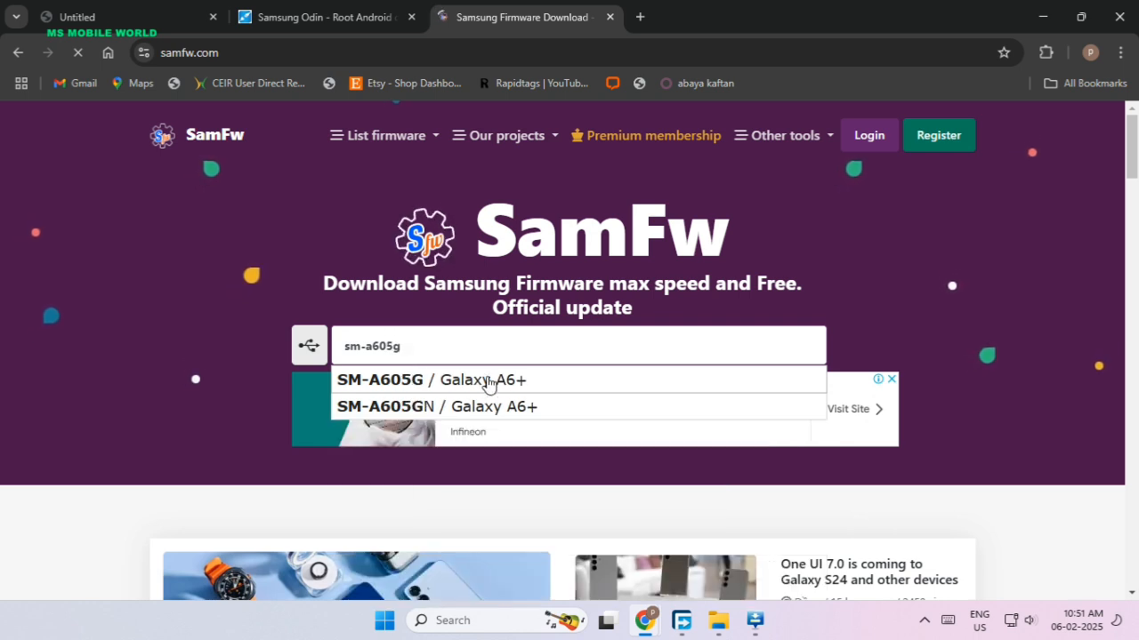
{"action": "left_click", "coordinate": [485, 380]}
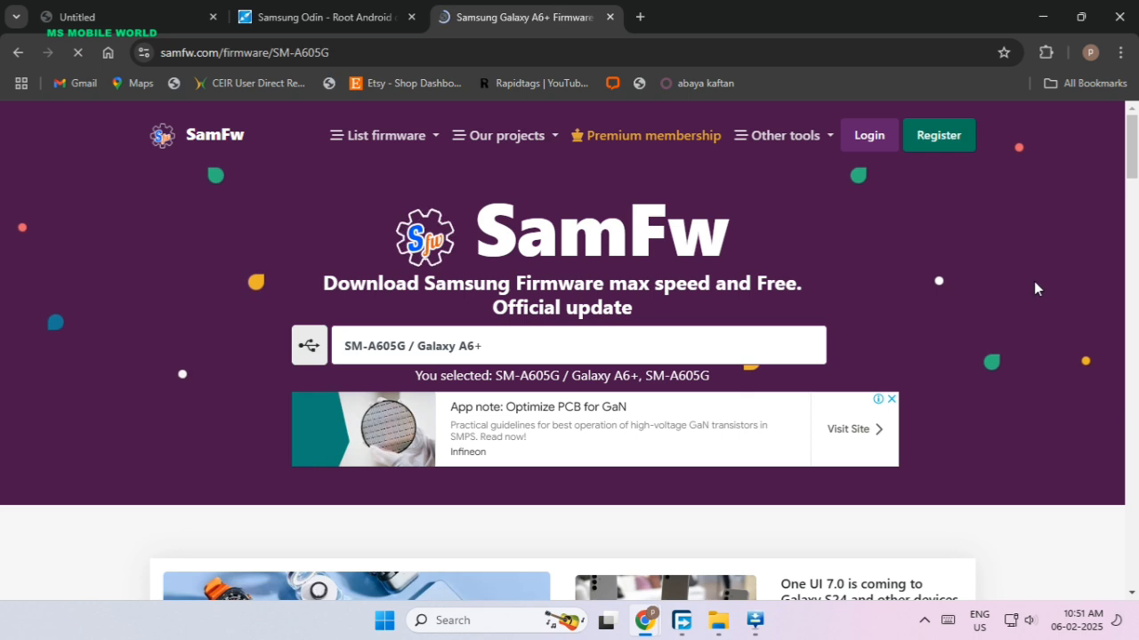
Filter the SM-A605G firmware by the India (INS) region code and close the ad.
{"action": "scroll", "coordinate": [950, 330], "scroll_direction": "down", "scroll_amount": 2}
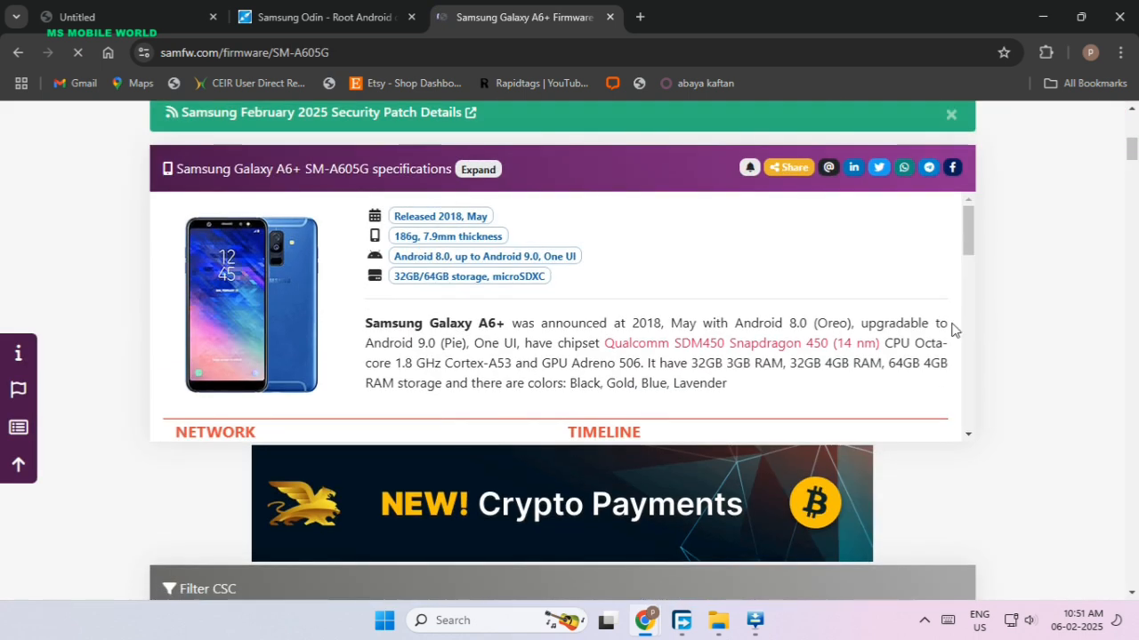
{"action": "scroll", "coordinate": [1015, 326], "scroll_direction": "down", "scroll_amount": 5}
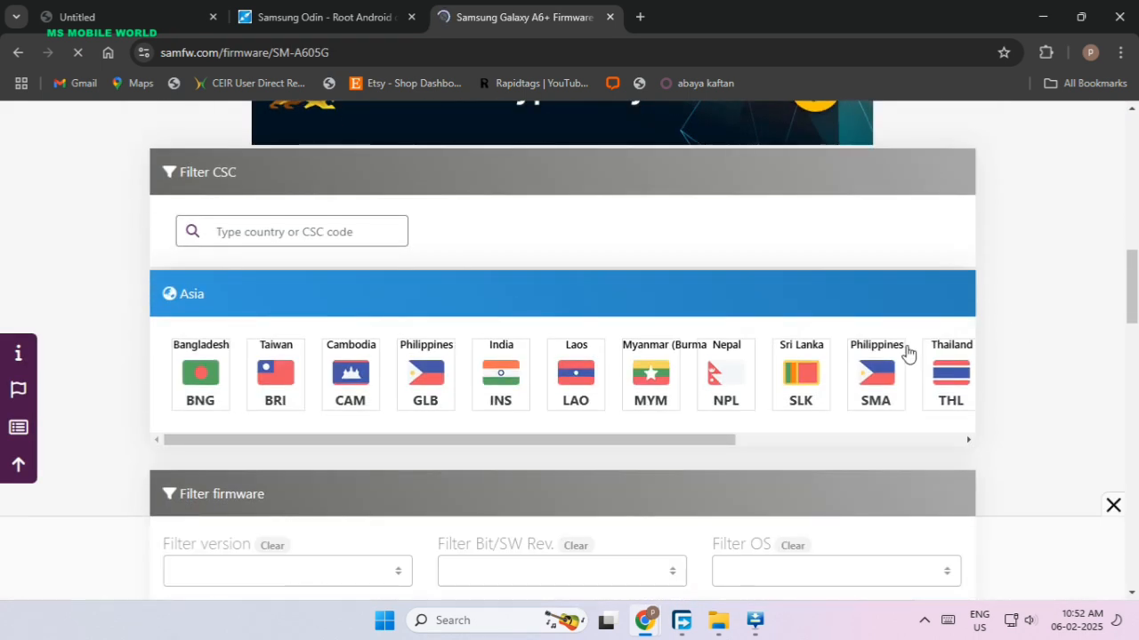
{"action": "left_click", "coordinate": [490, 384]}
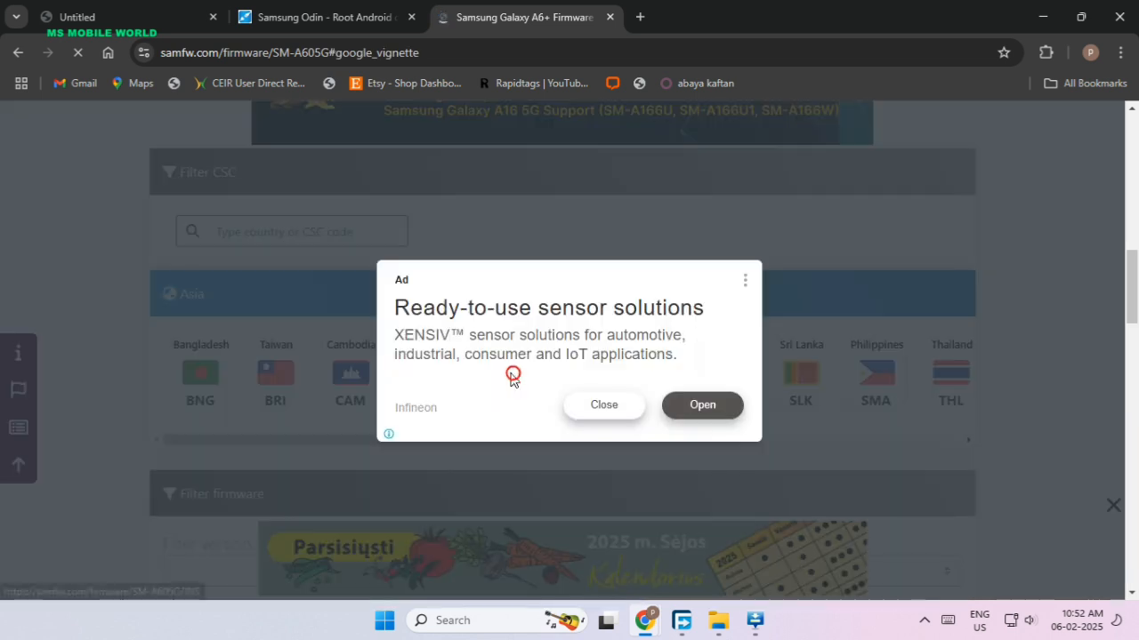
{"action": "left_click", "coordinate": [616, 407]}
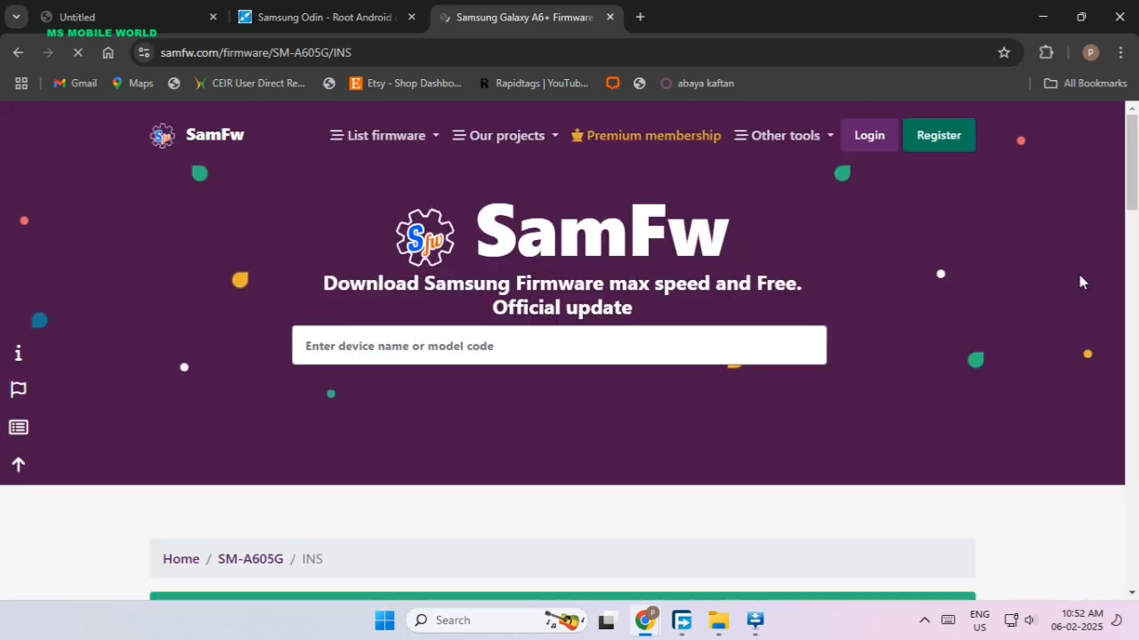
Open firmware version A605GDXU9CWH5 and start its download from the SamFw server.
{"action": "scroll", "coordinate": [1068, 285], "scroll_direction": "down", "scroll_amount": 6}
{"action": "scroll", "coordinate": [1043, 299], "scroll_direction": "down", "scroll_amount": 5}
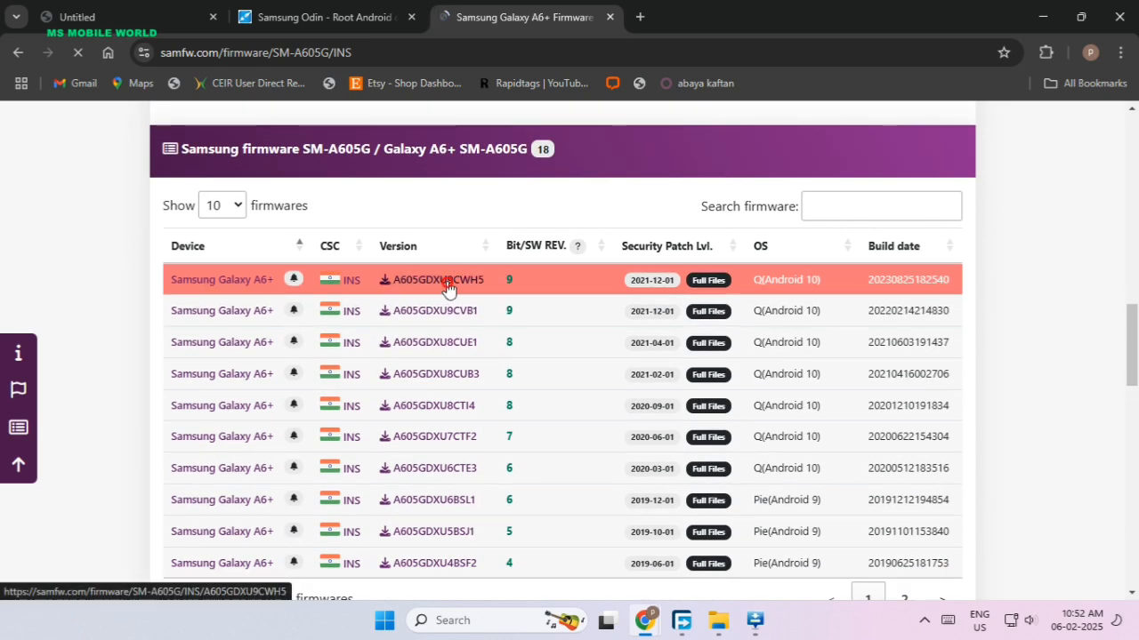
{"action": "left_click", "coordinate": [448, 285]}
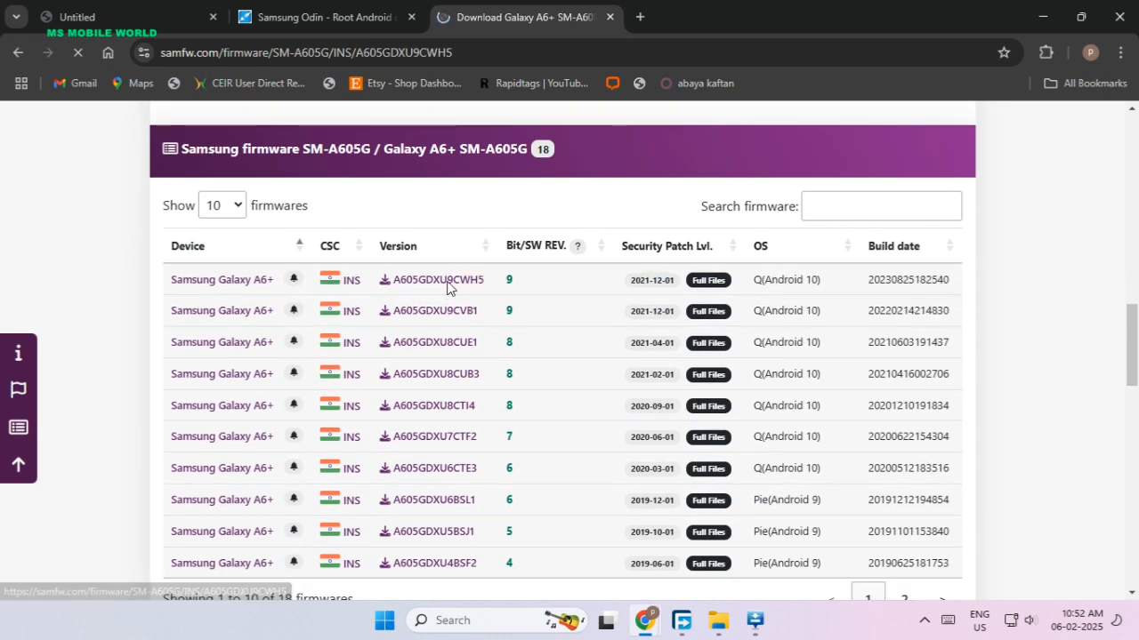
{"action": "scroll", "coordinate": [953, 241], "scroll_direction": "down", "scroll_amount": 12}
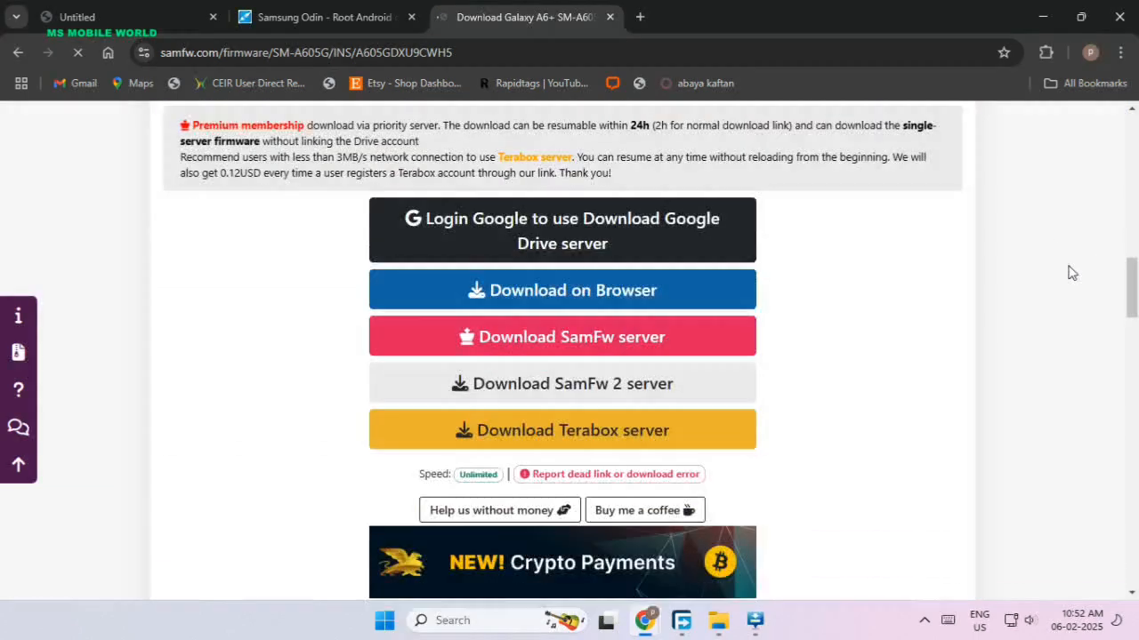
{"action": "left_click", "coordinate": [621, 337]}
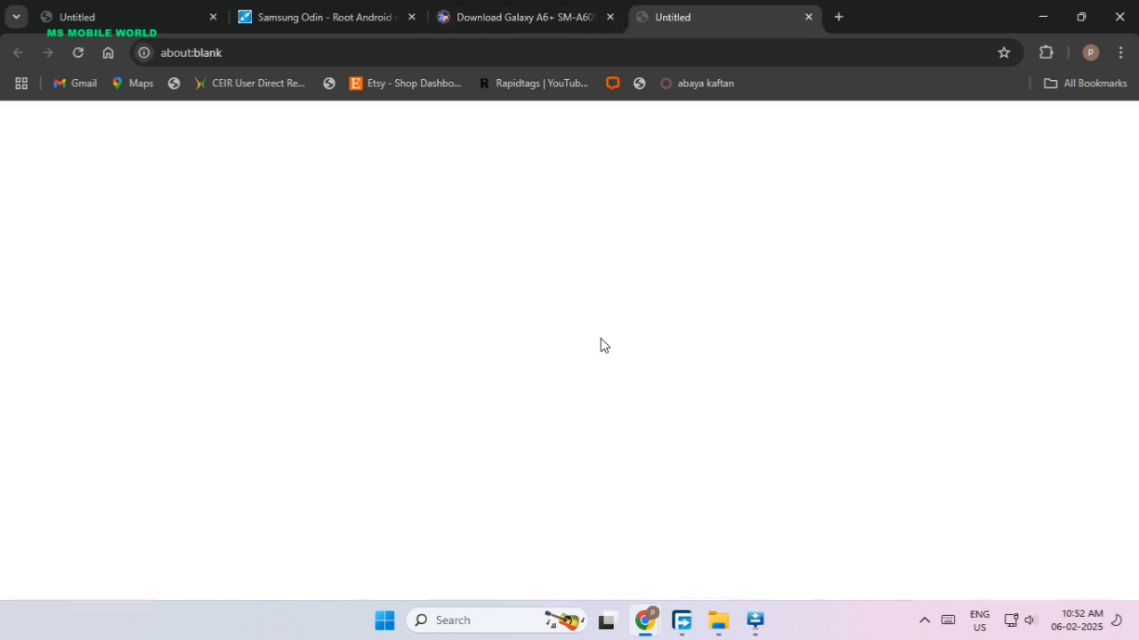
Return to the SM-A605G firmware page on SamFw and dismiss the download feedback dialog.
{"action": "left_click", "coordinate": [79, 54]}
{"action": "left_click", "coordinate": [534, 18]}
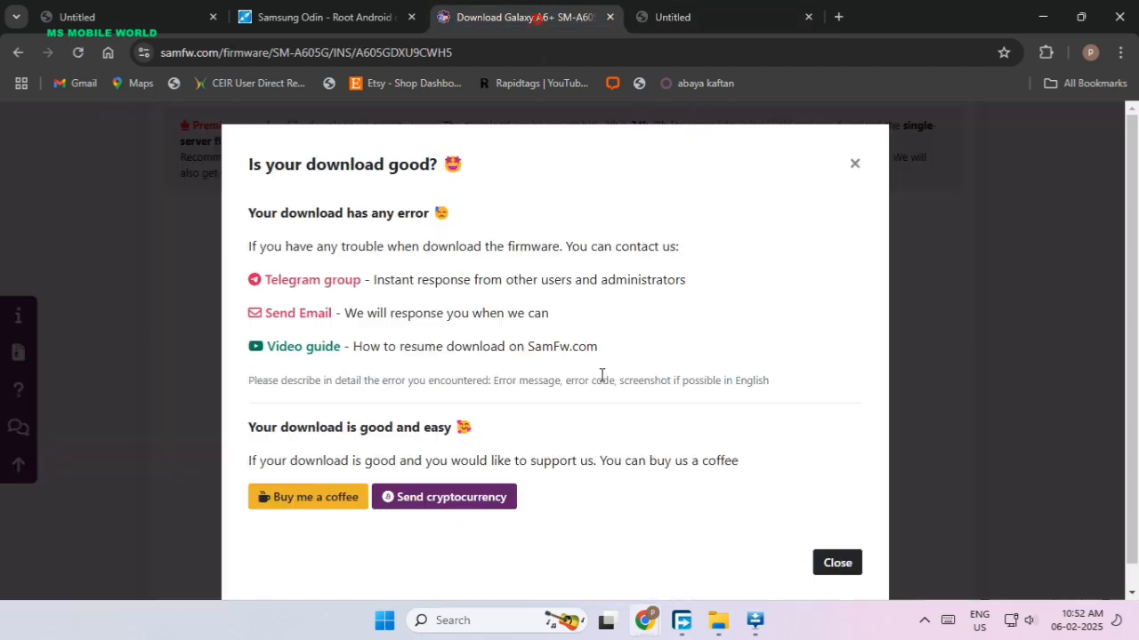
{"action": "left_click", "coordinate": [854, 166]}
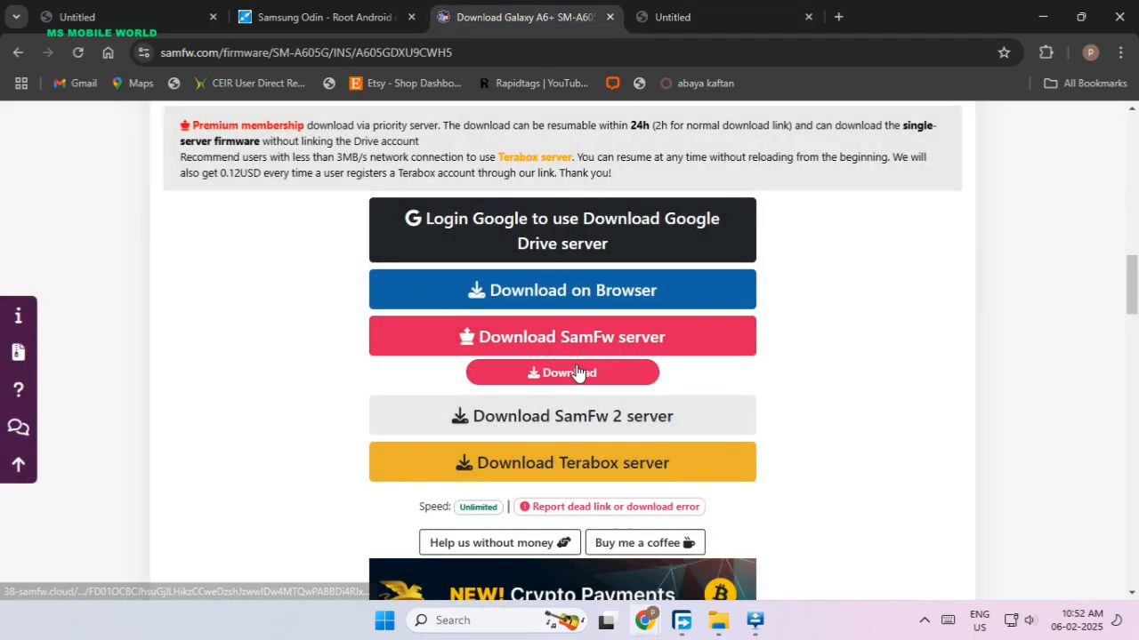
Retry the A605GDXU9CWH5 firmware download from the SamFw server, closing the extra blank tabs.
{"action": "left_click", "coordinate": [576, 370]}
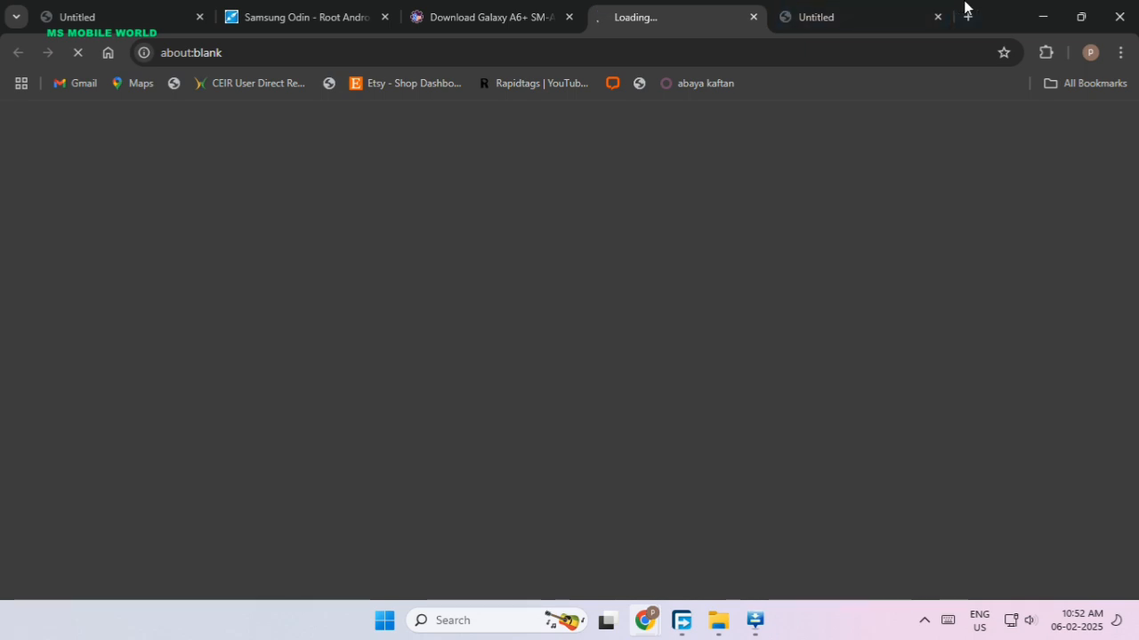
{"action": "left_click", "coordinate": [934, 18]}
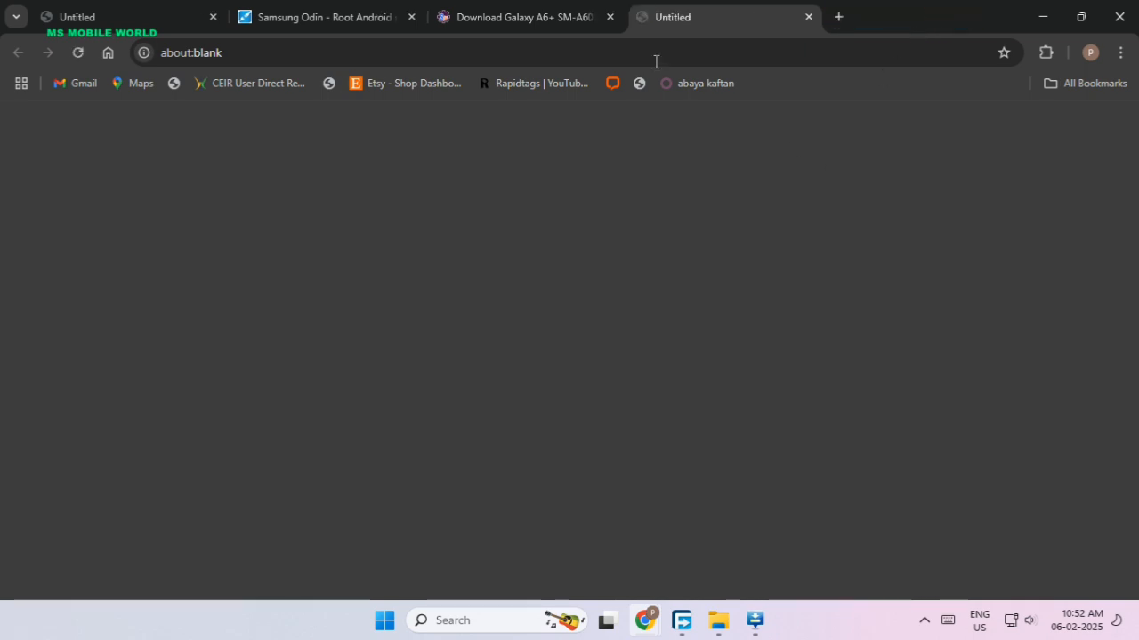
{"action": "left_click", "coordinate": [546, 19]}
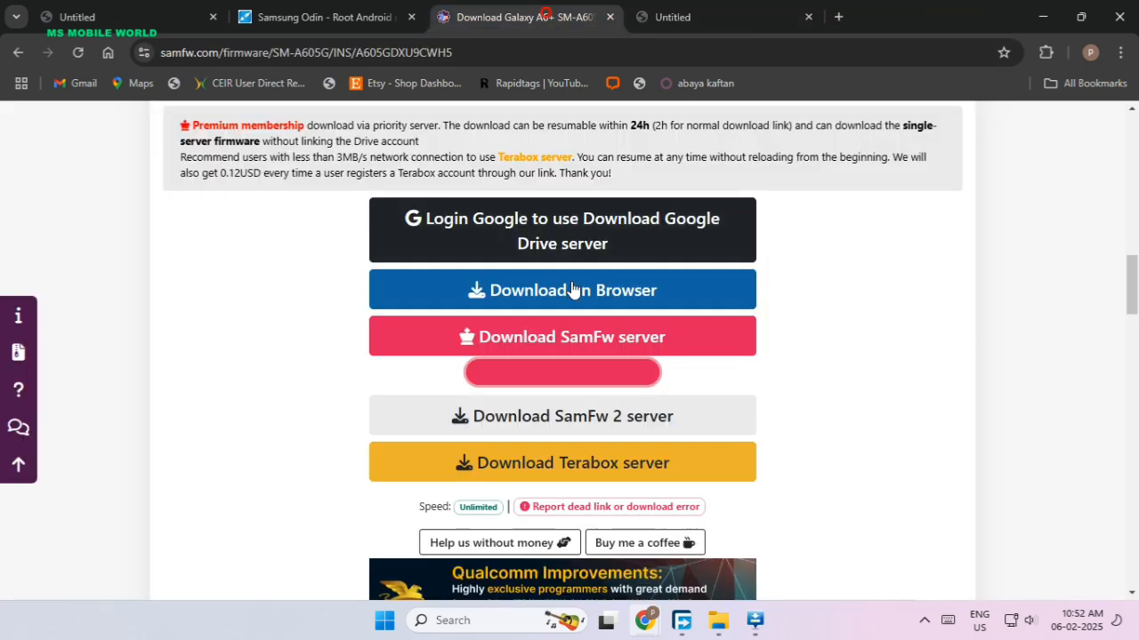
{"action": "left_click", "coordinate": [574, 376]}
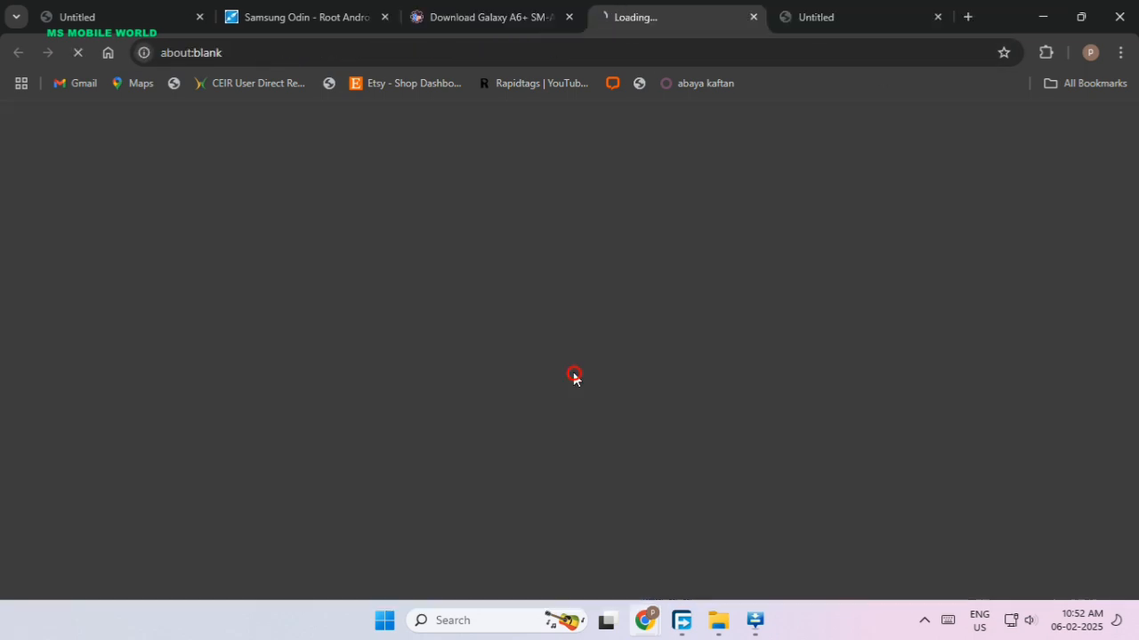
{"action": "left_click", "coordinate": [937, 18]}
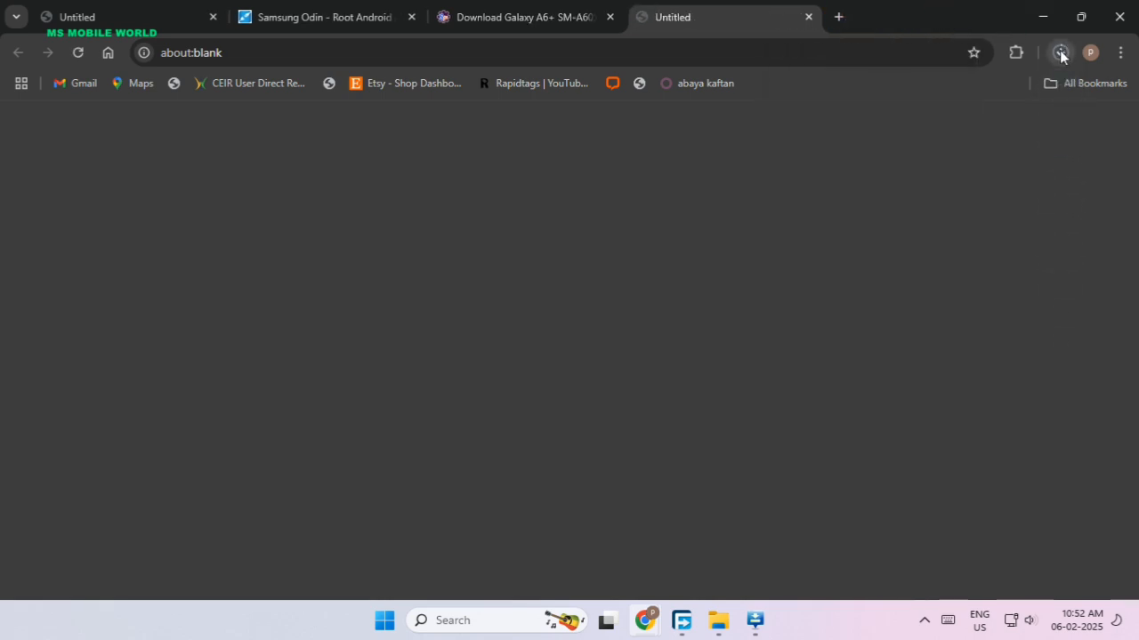
Check the recent downloads and cancel the two duplicate SM-A605G firmware downloads, fac.zip and fac (1).zip.
{"action": "left_click", "coordinate": [1059, 52]}
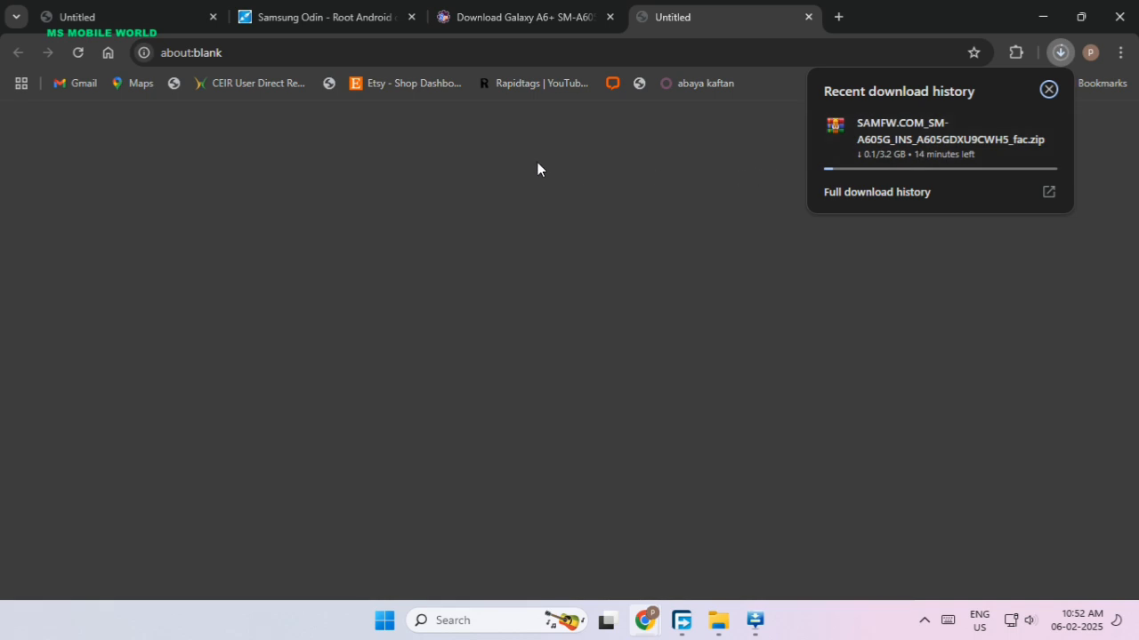
{"action": "left_click", "coordinate": [566, 188]}
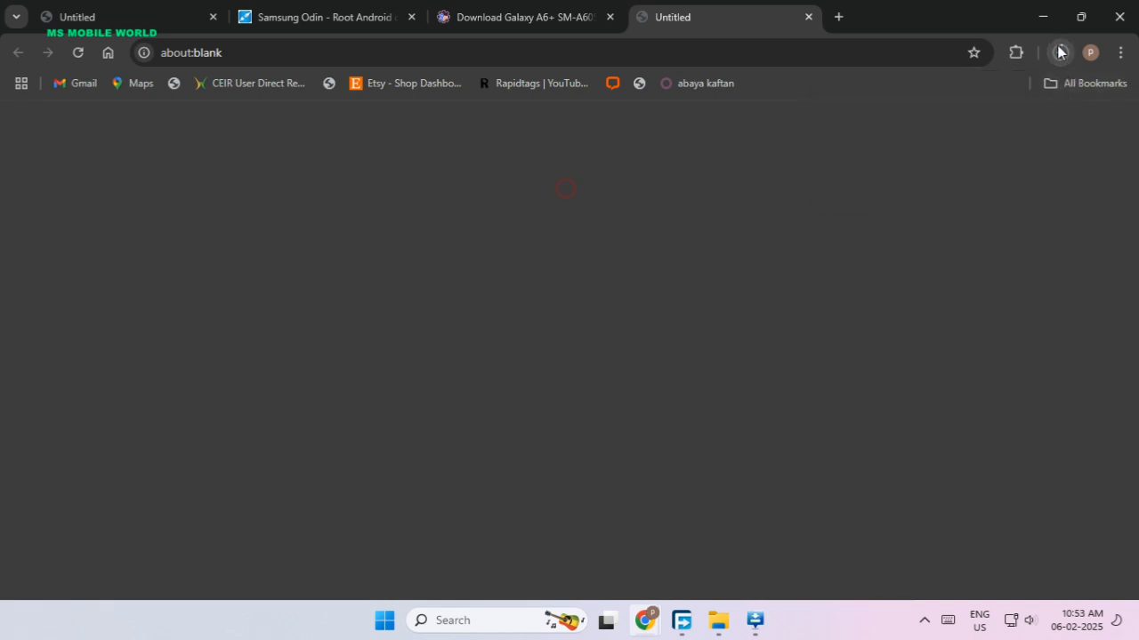
{"action": "left_click", "coordinate": [1059, 55]}
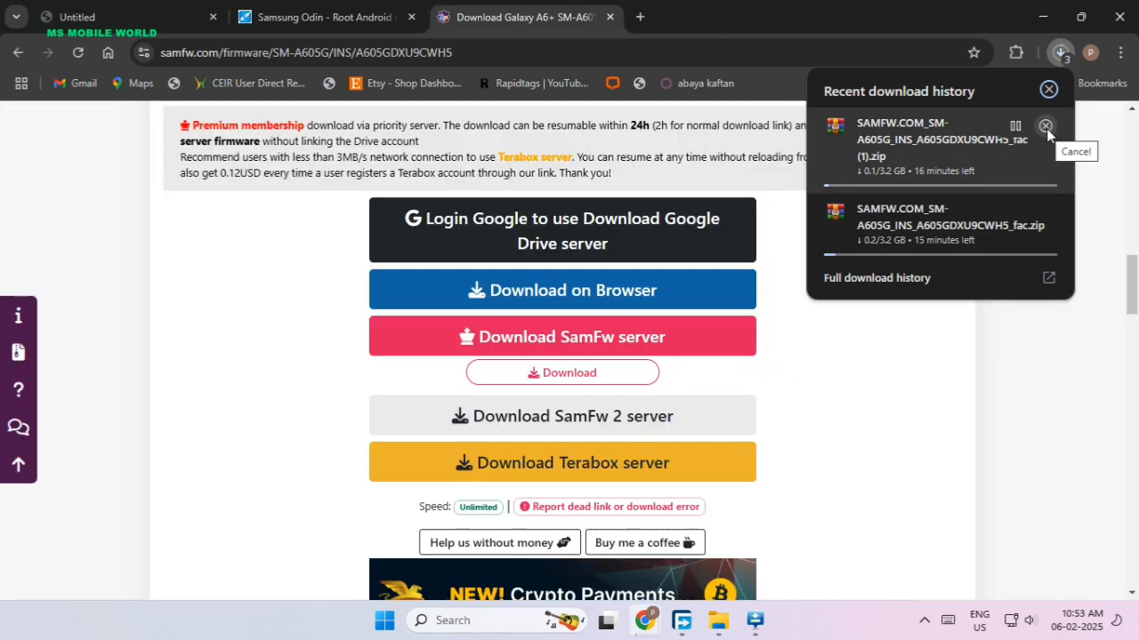
{"action": "left_click", "coordinate": [1047, 127]}
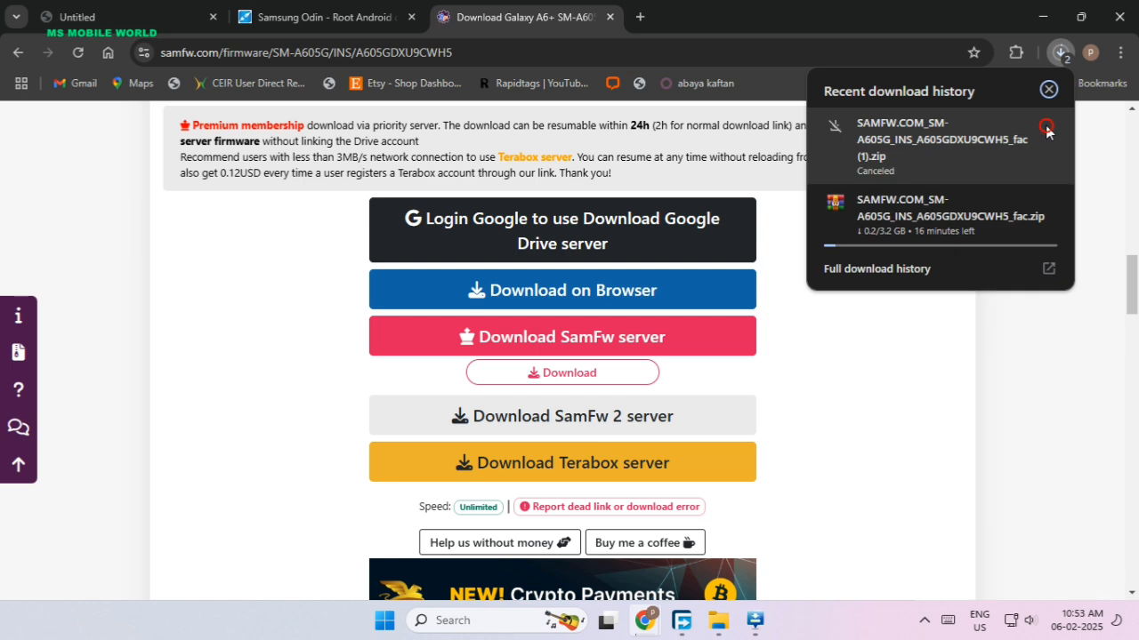
{"action": "left_click", "coordinate": [1045, 203]}
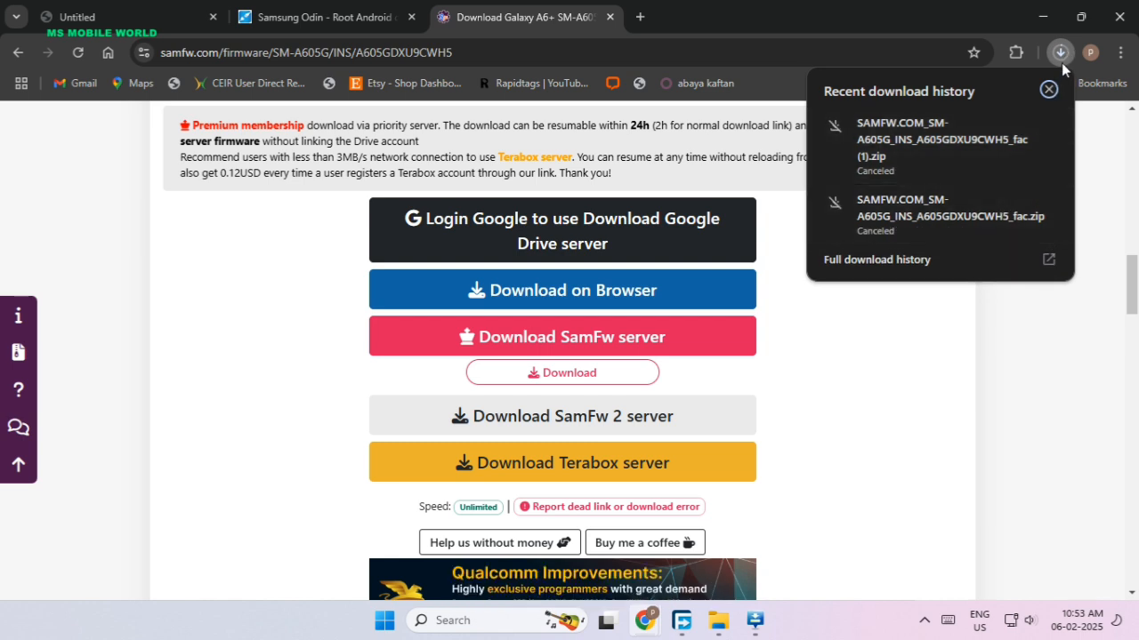
Open the full download history and remove the two canceled SM-A605G firmware entries.
{"action": "left_click", "coordinate": [970, 258]}
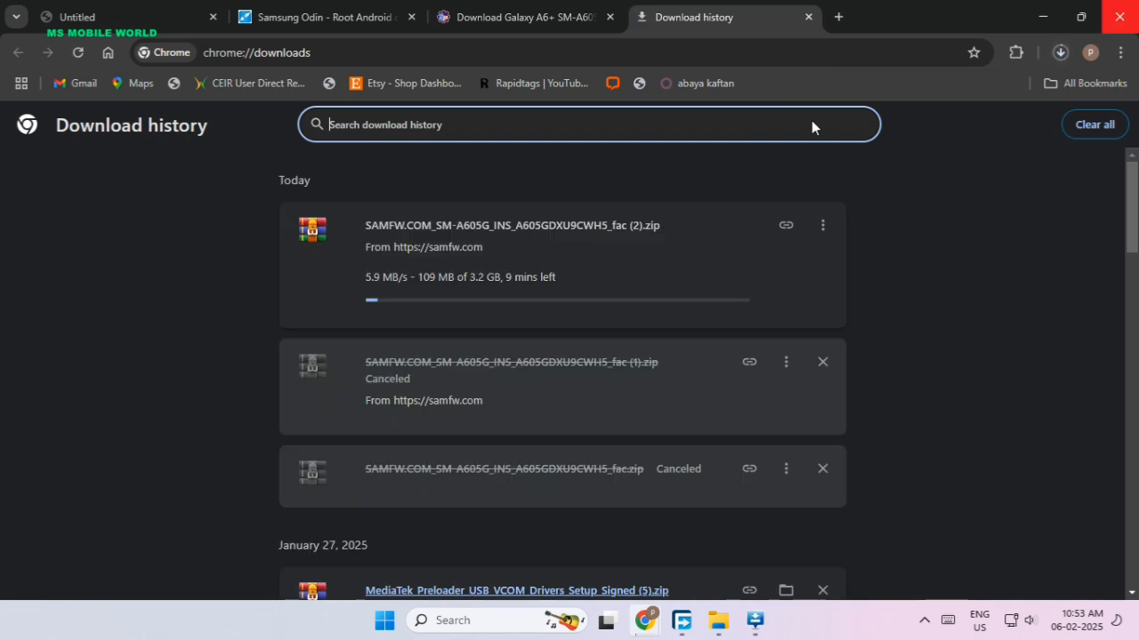
{"action": "left_click", "coordinate": [822, 362]}
{"action": "left_click", "coordinate": [822, 362]}
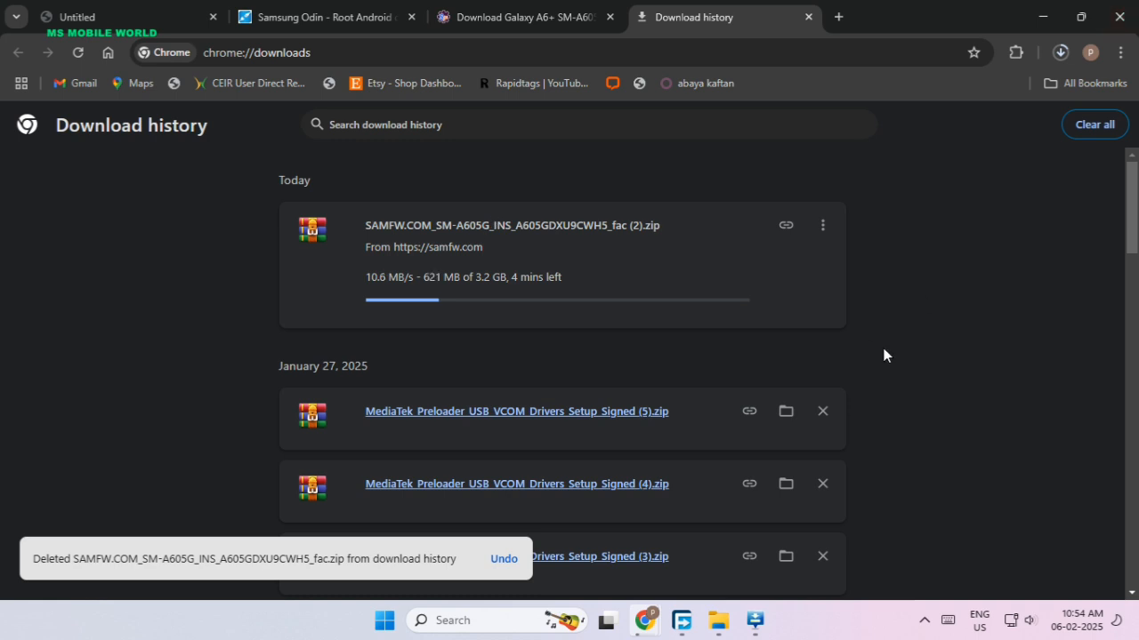
{"action": "left_click", "coordinate": [1046, 367]}
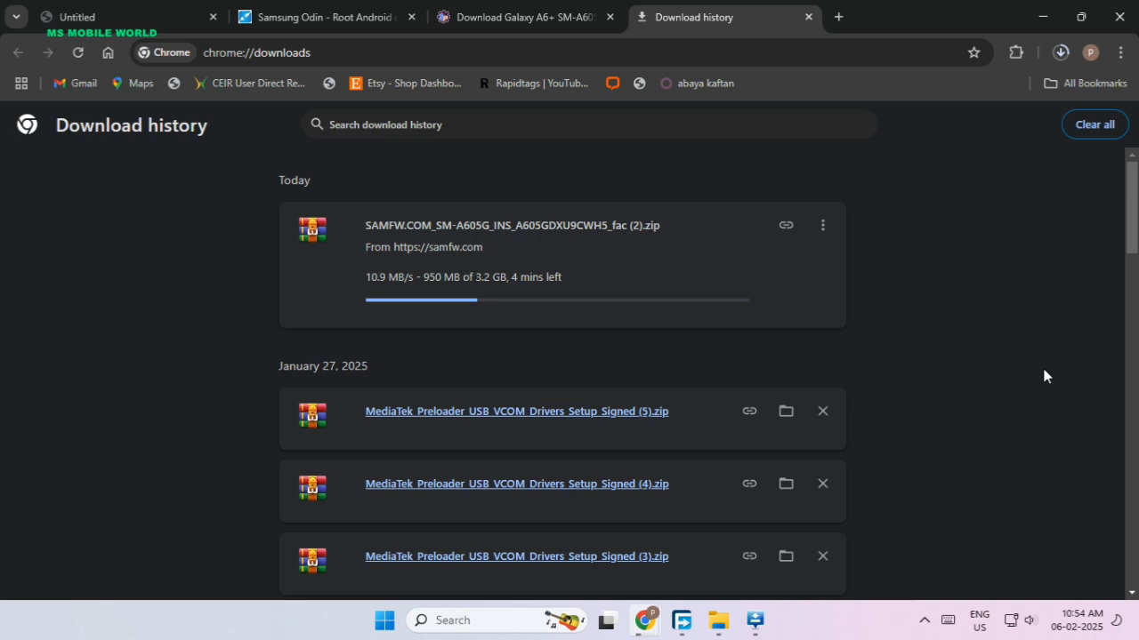
{"action": "left_click", "coordinate": [928, 620]}
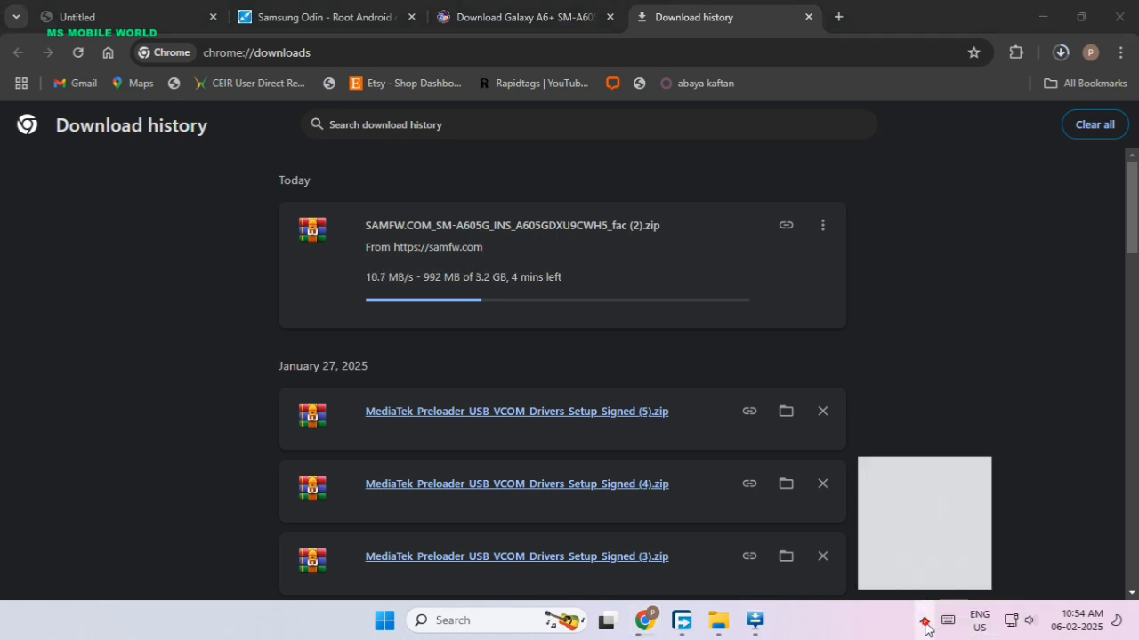
{"action": "right_click", "coordinate": [907, 537]}
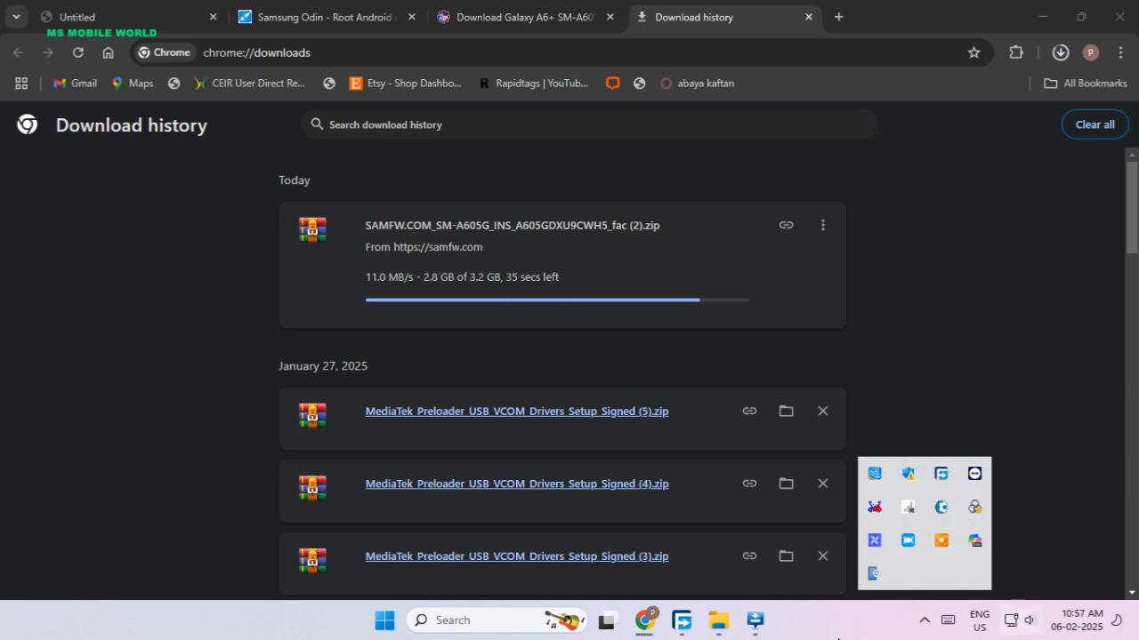
{"action": "left_click", "coordinate": [925, 626]}
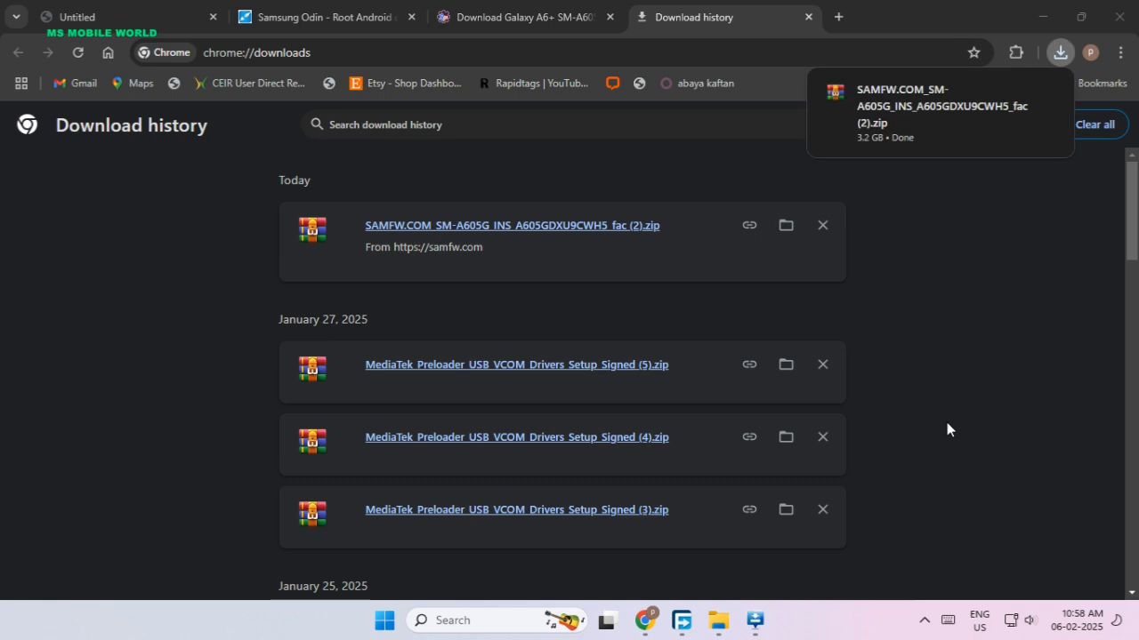
Show the downloaded SM-A605G firmware ZIP in its folder and move it to New Volume (D:).
{"action": "left_click", "coordinate": [784, 228]}
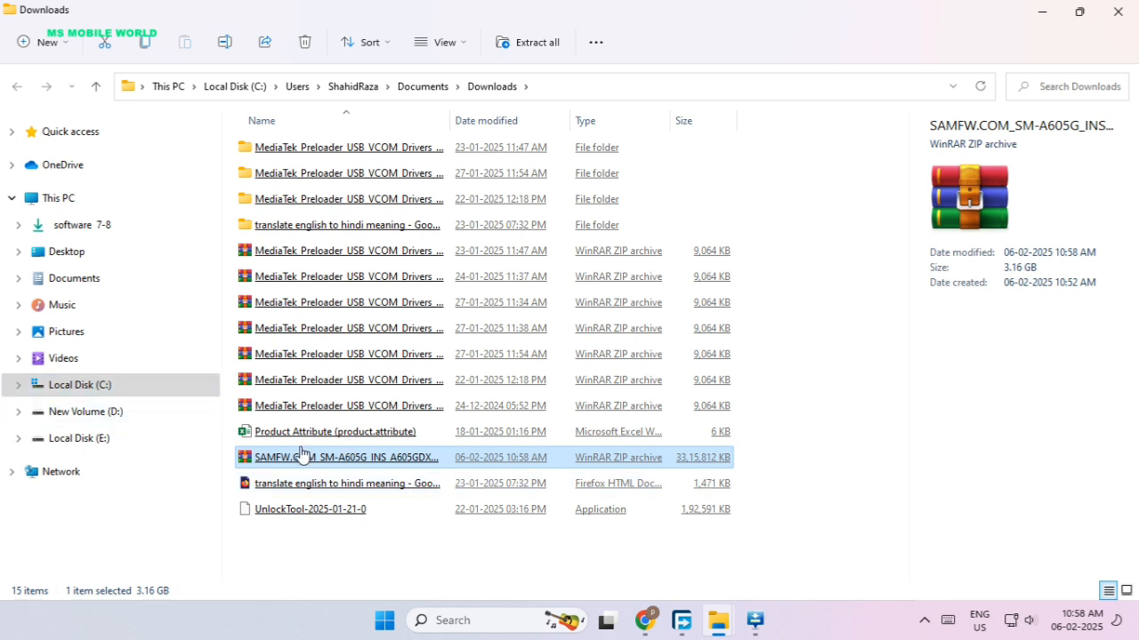
{"action": "left_click", "coordinate": [140, 416]}
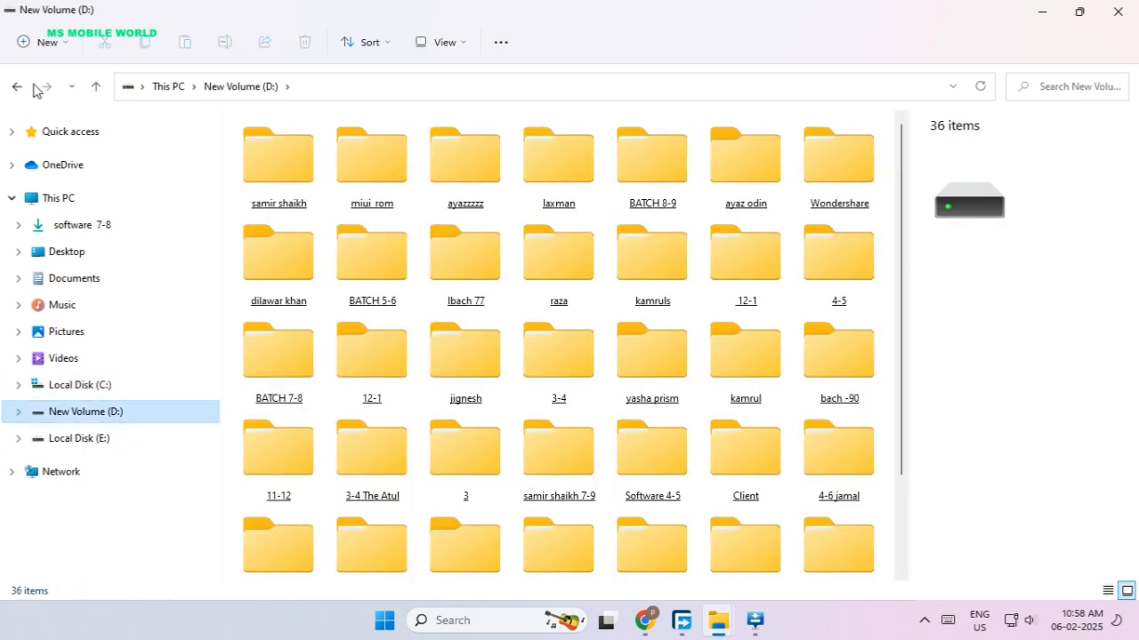
{"action": "left_click", "coordinate": [17, 88]}
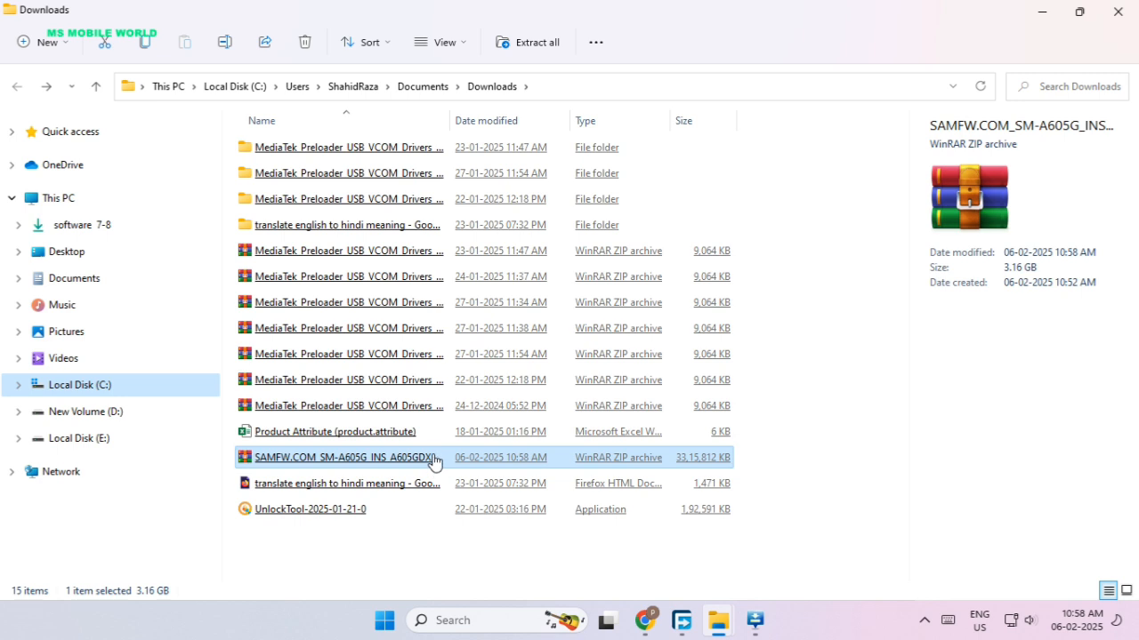
{"action": "left_click_drag", "start_coordinate": [434, 461], "coordinate": [147, 421]}
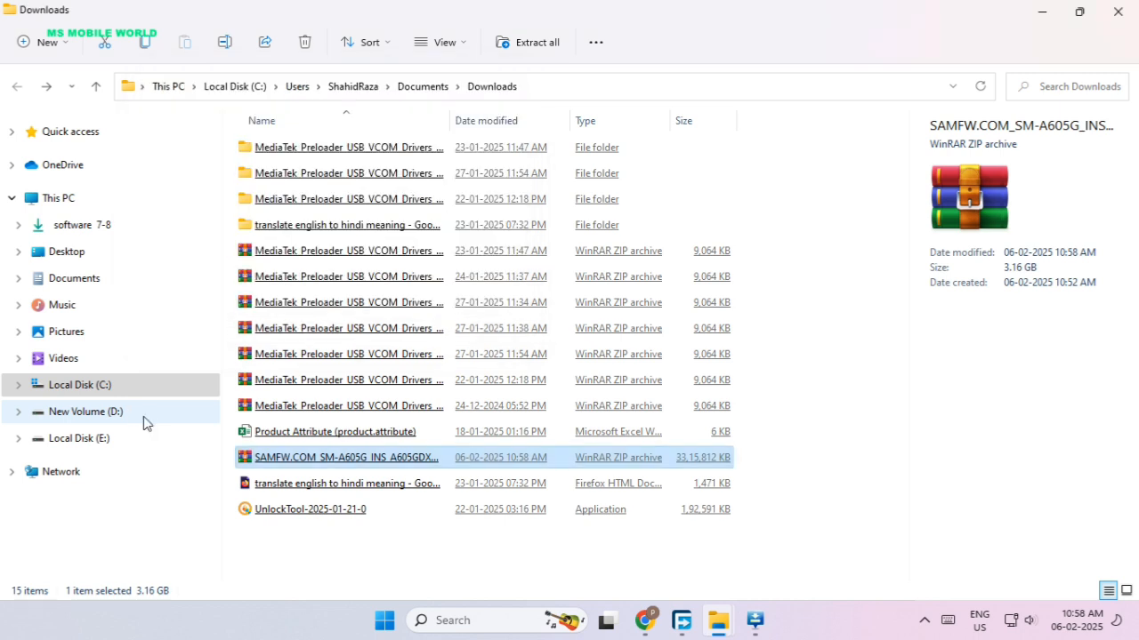
Extract the SM-A605G firmware ZIP on New Volume (D:) into the suggested destination folder.
{"action": "left_click", "coordinate": [144, 416]}
{"action": "scroll", "coordinate": [600, 307], "scroll_direction": "down", "scroll_amount": 2}
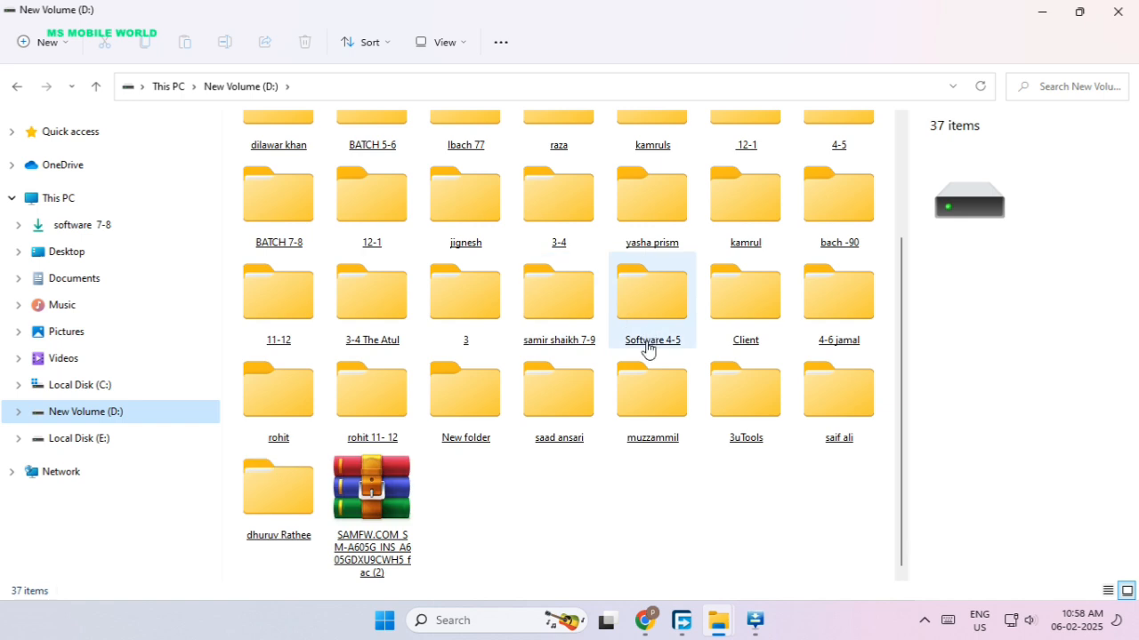
{"action": "right_click", "coordinate": [371, 476]}
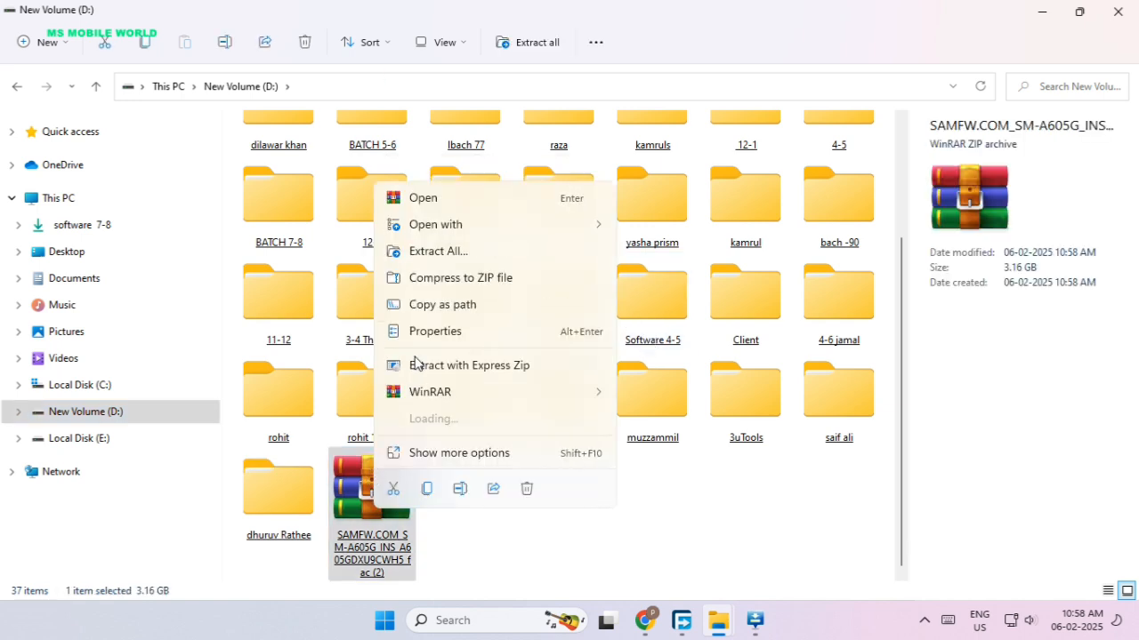
{"action": "left_click", "coordinate": [449, 279]}
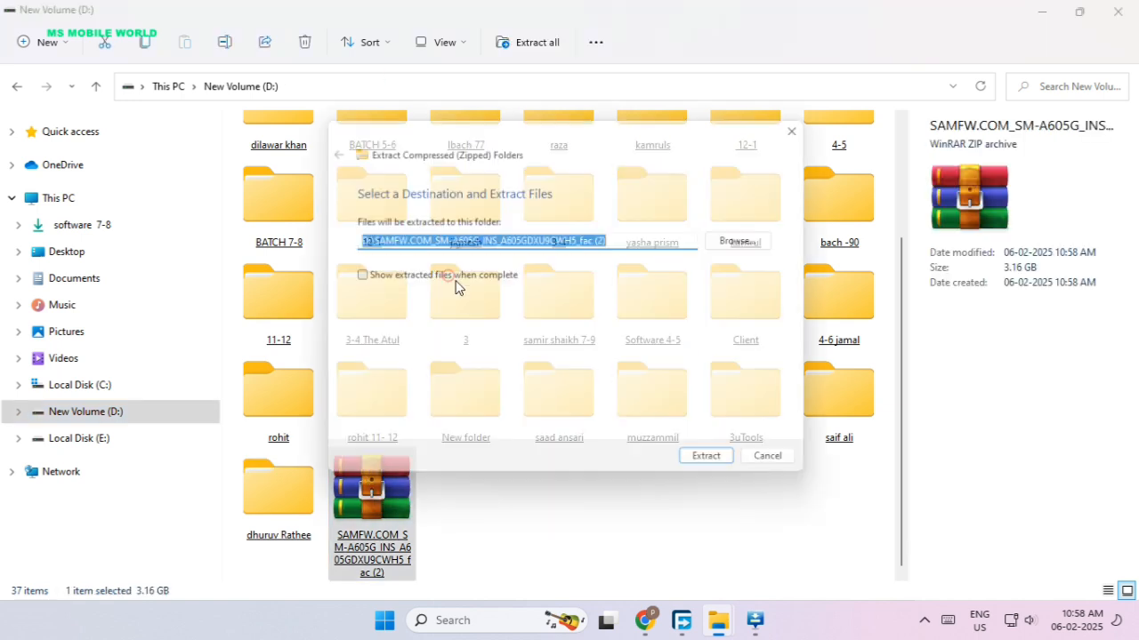
{"action": "left_click", "coordinate": [721, 469]}
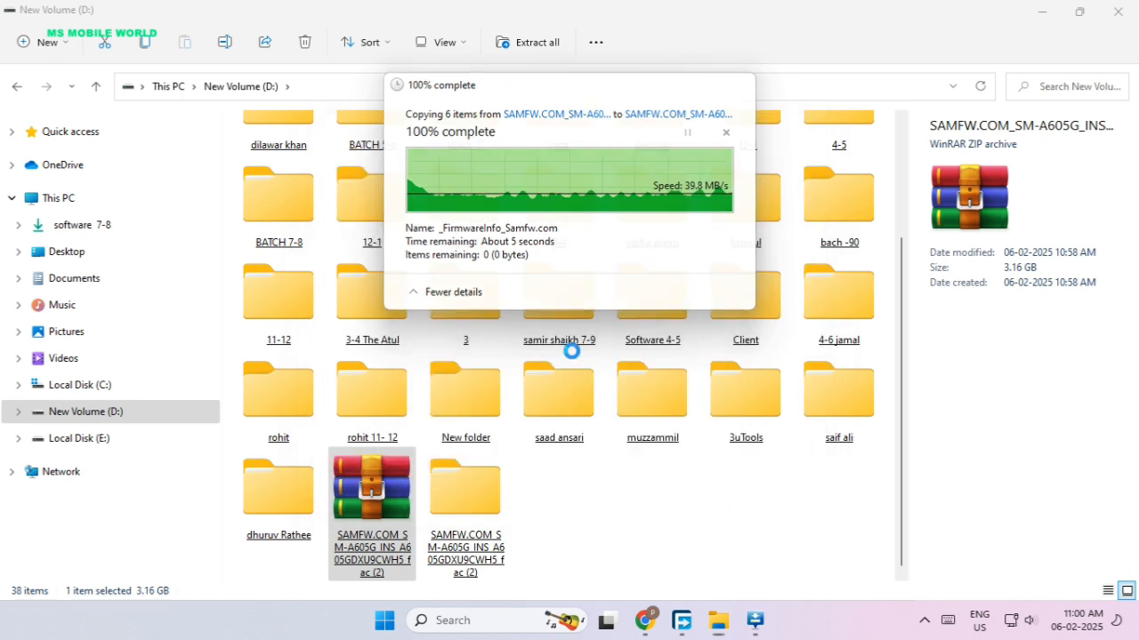
Switch to Odin3 and open the BL file selection at New Volume (D:).
{"action": "left_click", "coordinate": [751, 621]}
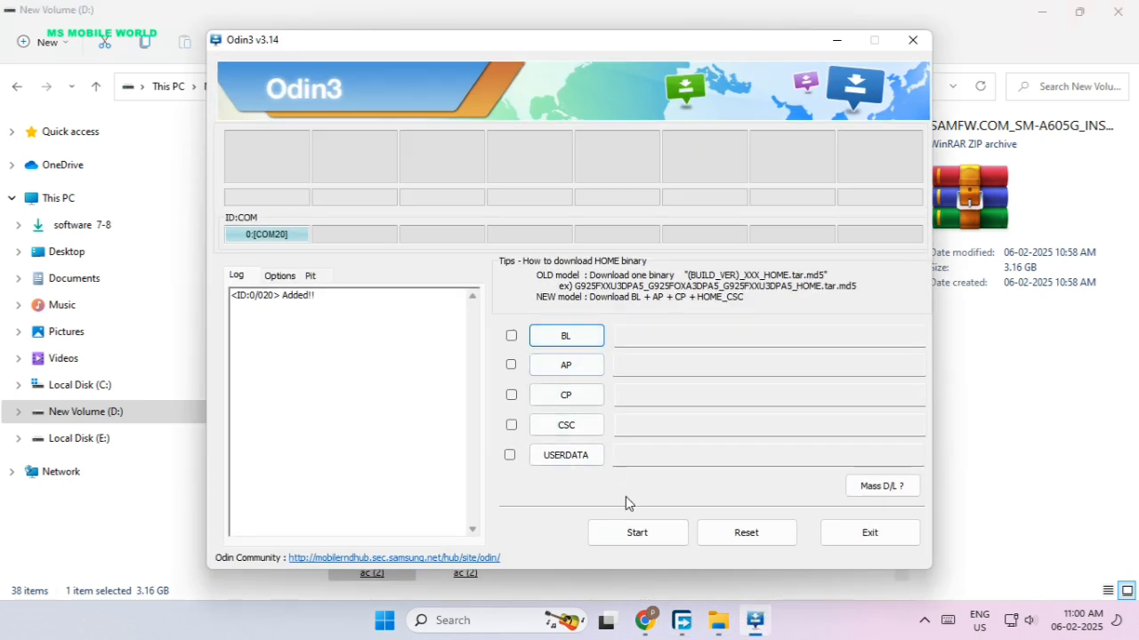
{"action": "left_click", "coordinate": [571, 347]}
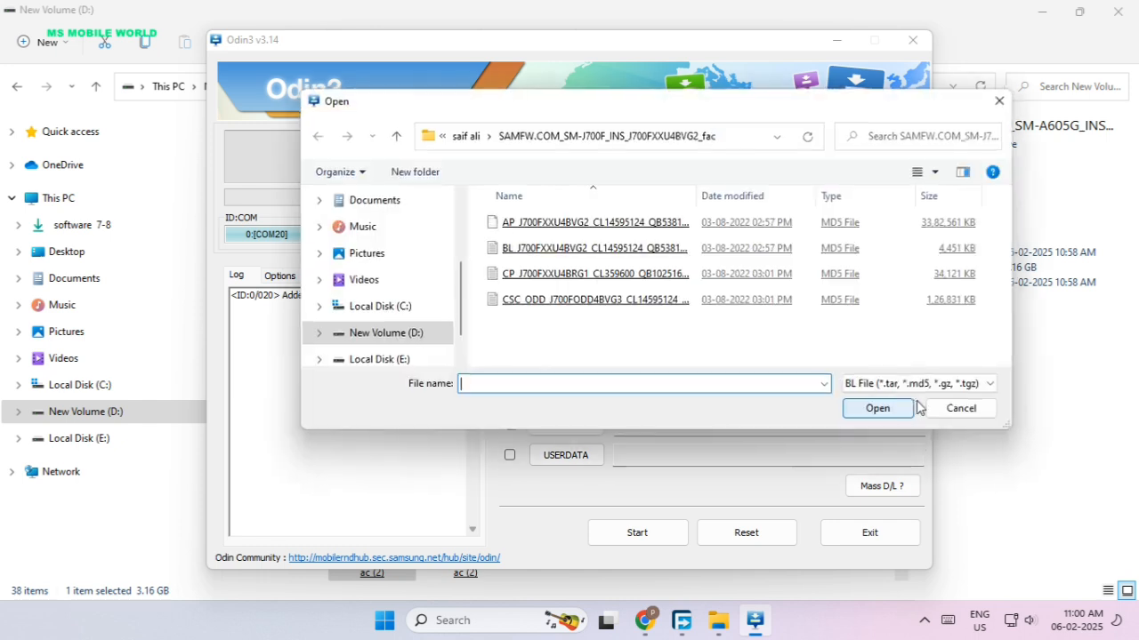
{"action": "scroll", "coordinate": [402, 356], "scroll_direction": "down", "scroll_amount": 1}
{"action": "left_click", "coordinate": [414, 308]}
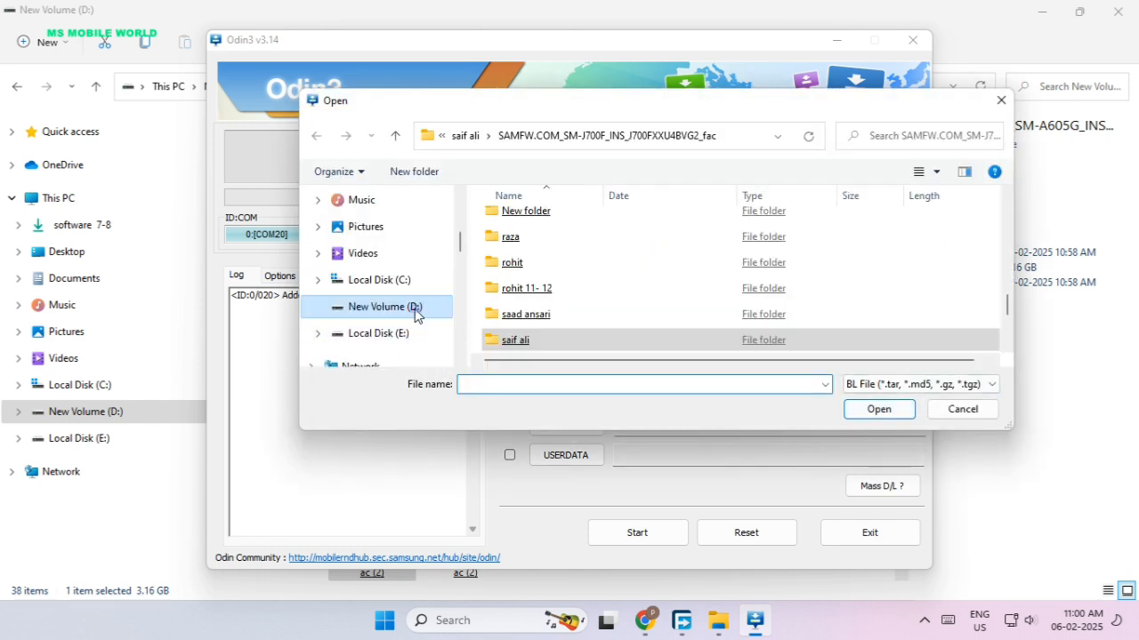
Look through the folders on New Volume (D:) for the extracted SM-A605G firmware.
{"action": "scroll", "coordinate": [696, 293], "scroll_direction": "down", "scroll_amount": 2}
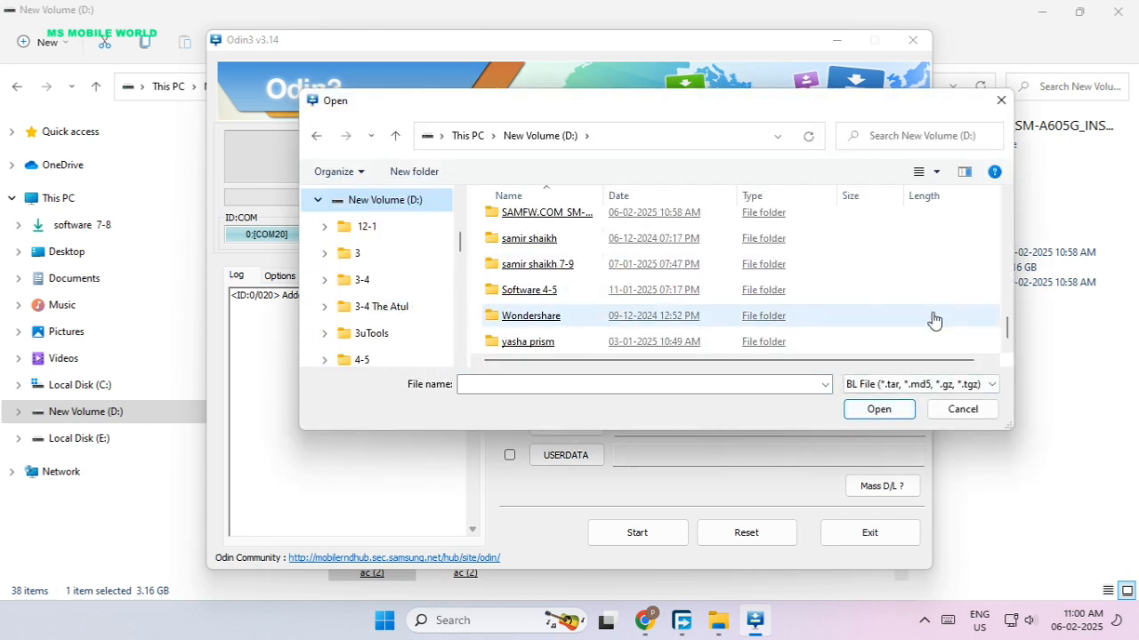
{"action": "scroll", "coordinate": [925, 329], "scroll_direction": "up", "scroll_amount": 3}
{"action": "scroll", "coordinate": [916, 329], "scroll_direction": "up", "scroll_amount": 6}
{"action": "scroll", "coordinate": [905, 314], "scroll_direction": "down", "scroll_amount": 10}
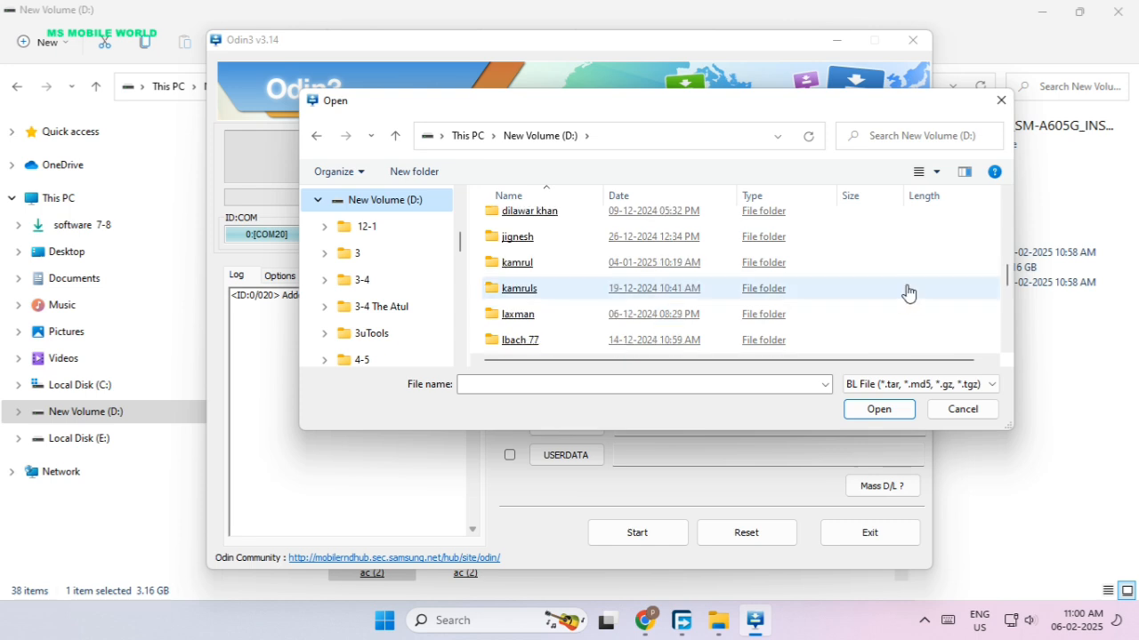
{"action": "left_click", "coordinate": [906, 305]}
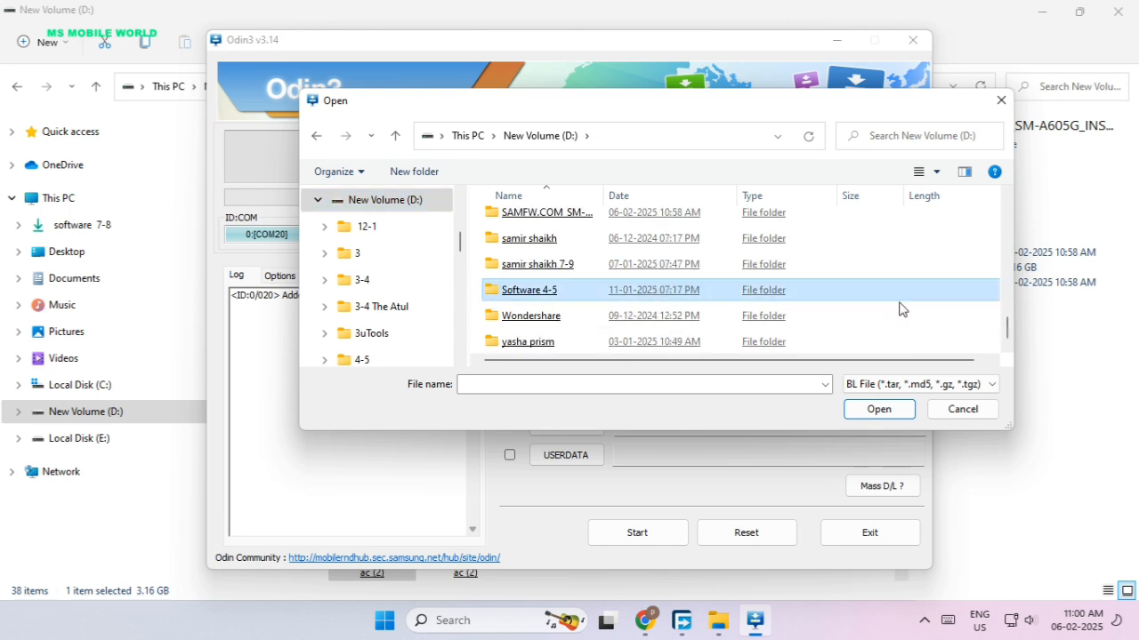
{"action": "left_click", "coordinate": [385, 201]}
{"action": "scroll", "coordinate": [414, 285], "scroll_direction": "down", "scroll_amount": 10}
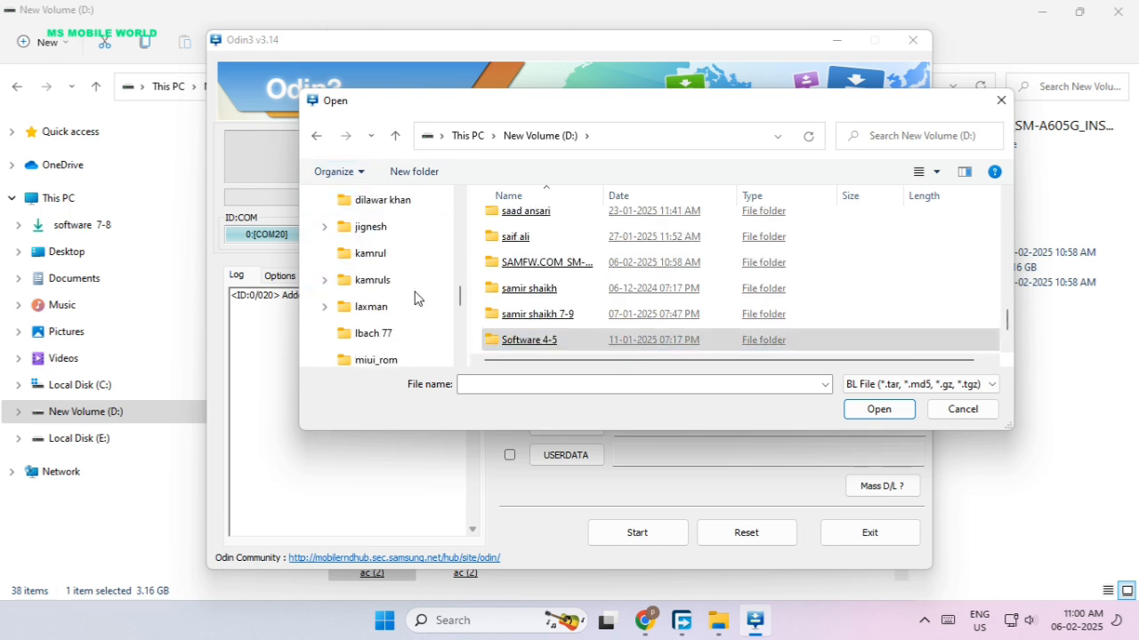
{"action": "scroll", "coordinate": [420, 329], "scroll_direction": "down", "scroll_amount": 2}
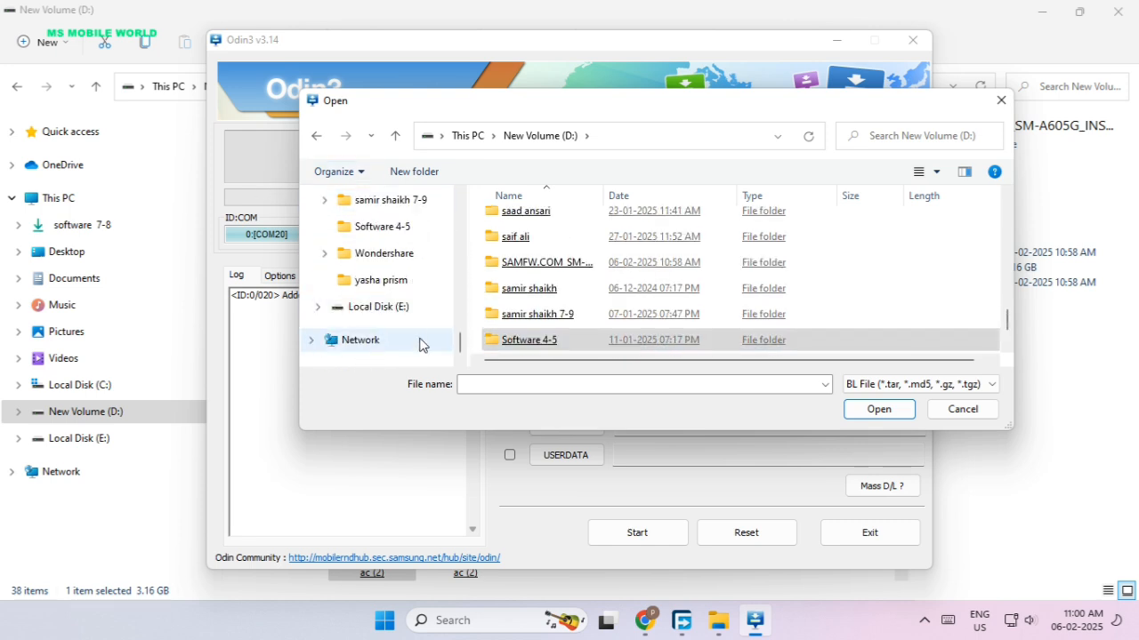
{"action": "left_click", "coordinate": [922, 620]}
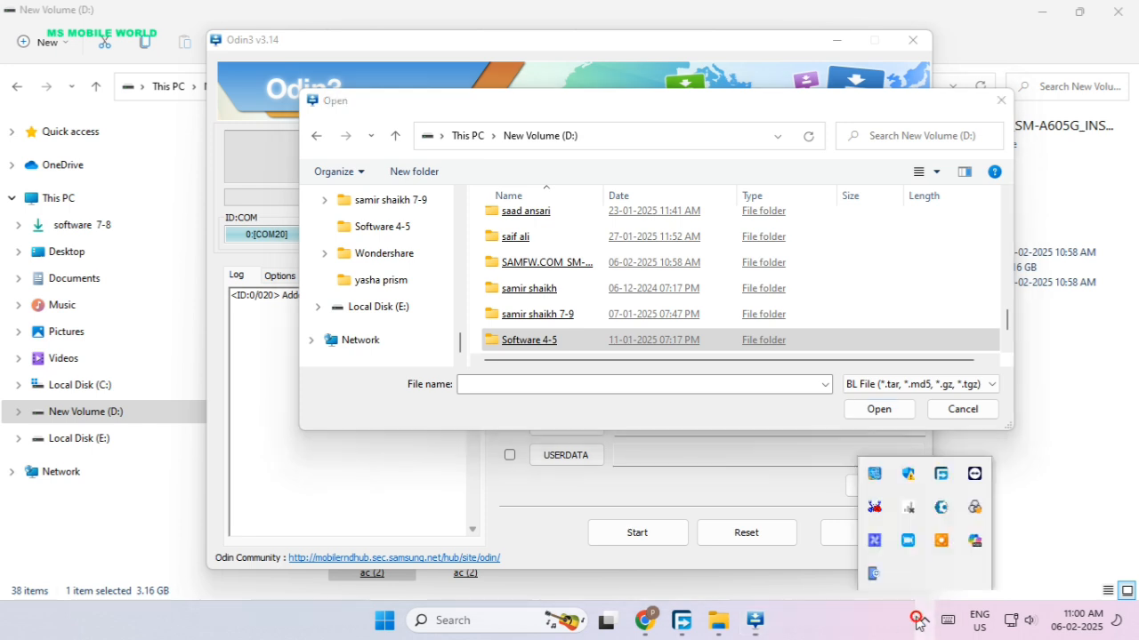
{"action": "right_click", "coordinate": [907, 540]}
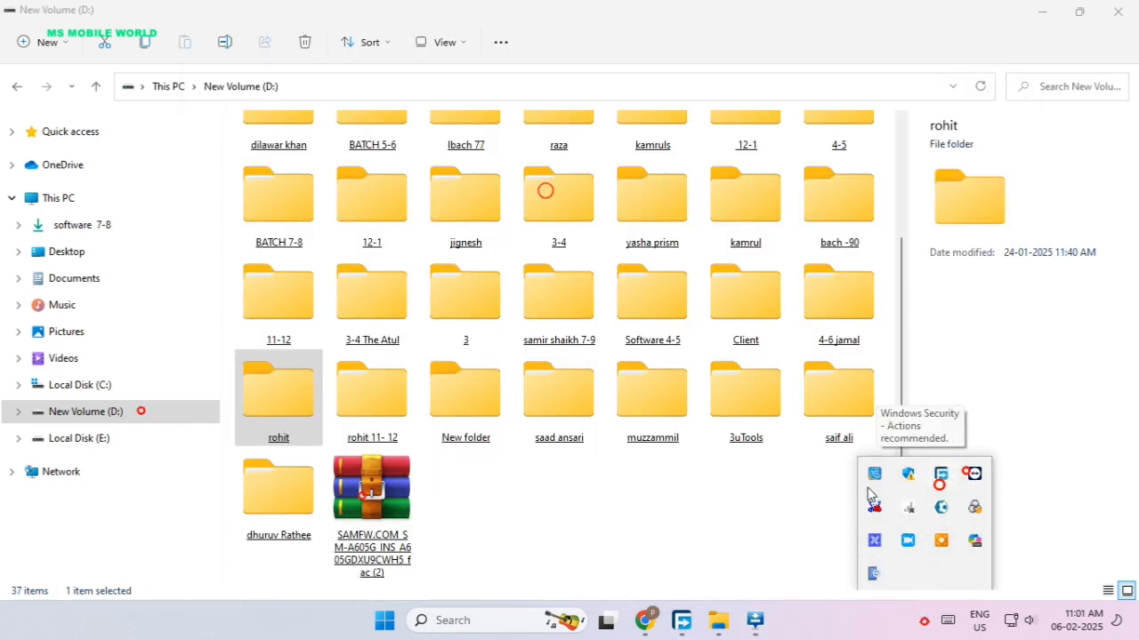
{"action": "left_click", "coordinate": [772, 478]}
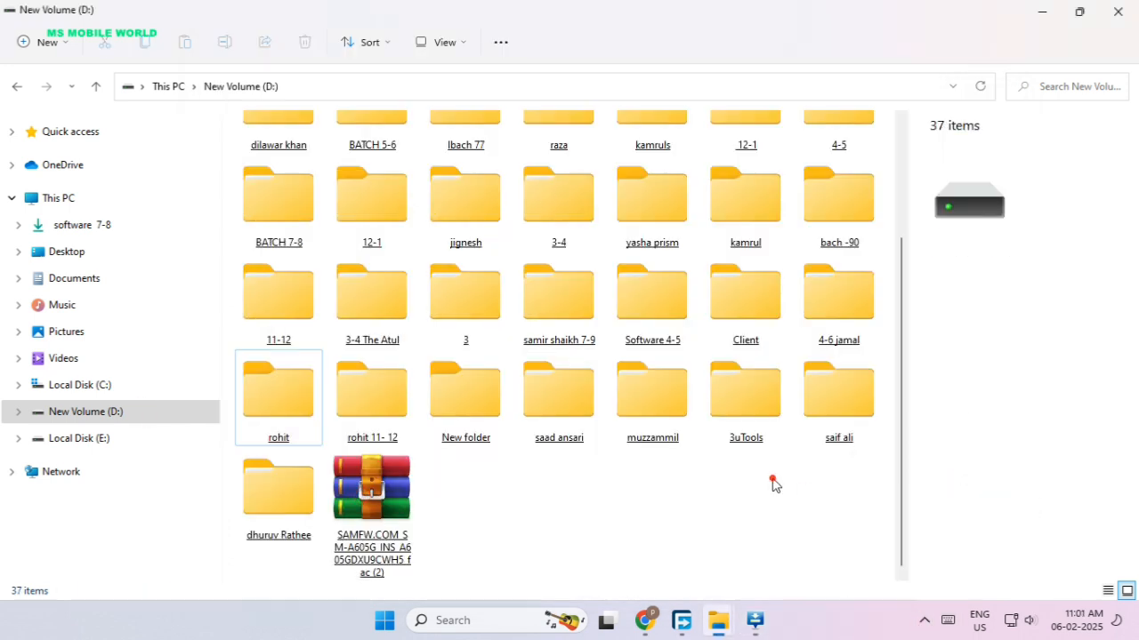
Return to Odin3's BL file selection and open the extracted SAMFW.COM_SM-A605G_INS firmware folder inside its parent folder on New Volume (D:).
{"action": "left_click", "coordinate": [754, 620]}
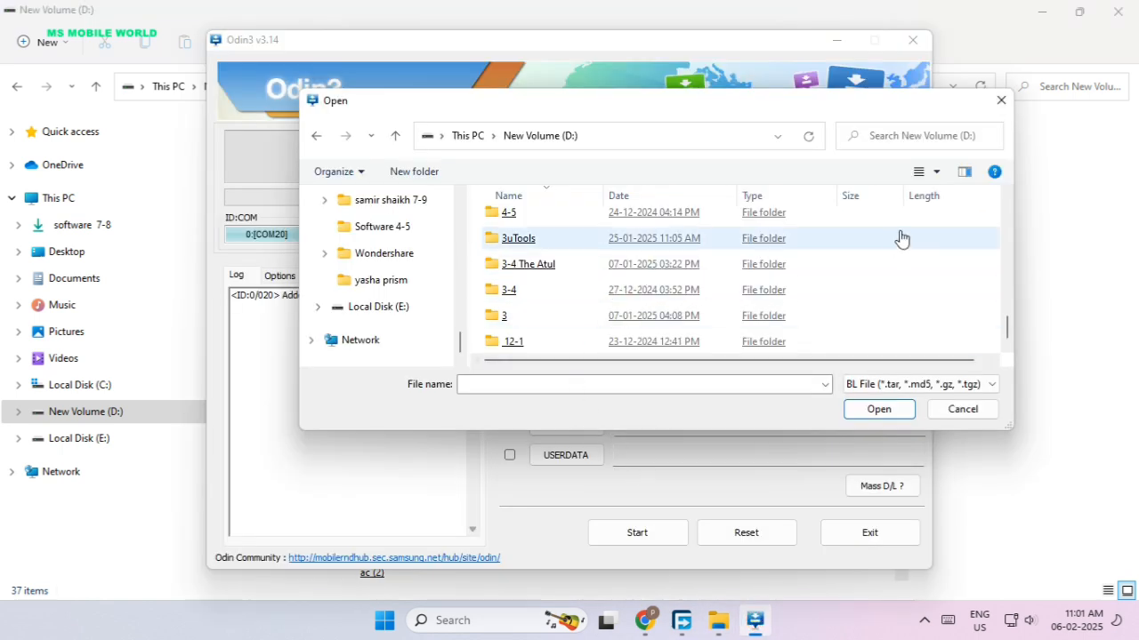
{"action": "scroll", "coordinate": [938, 276], "scroll_direction": "up", "scroll_amount": 2}
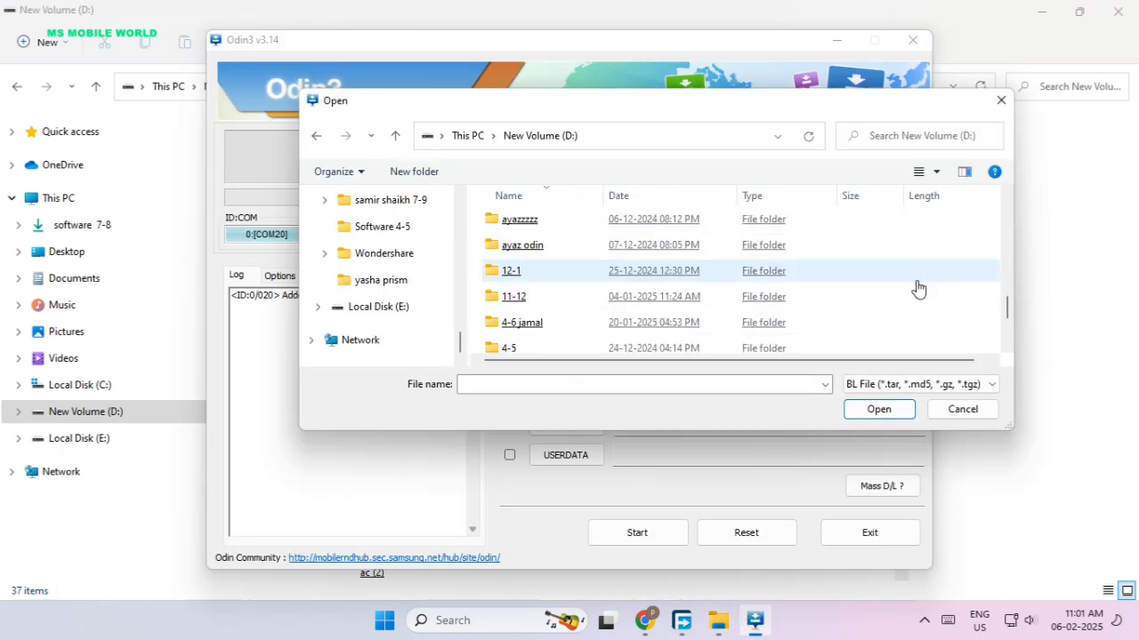
{"action": "left_click", "coordinate": [916, 280]}
{"action": "scroll", "coordinate": [918, 289], "scroll_direction": "up", "scroll_amount": 1}
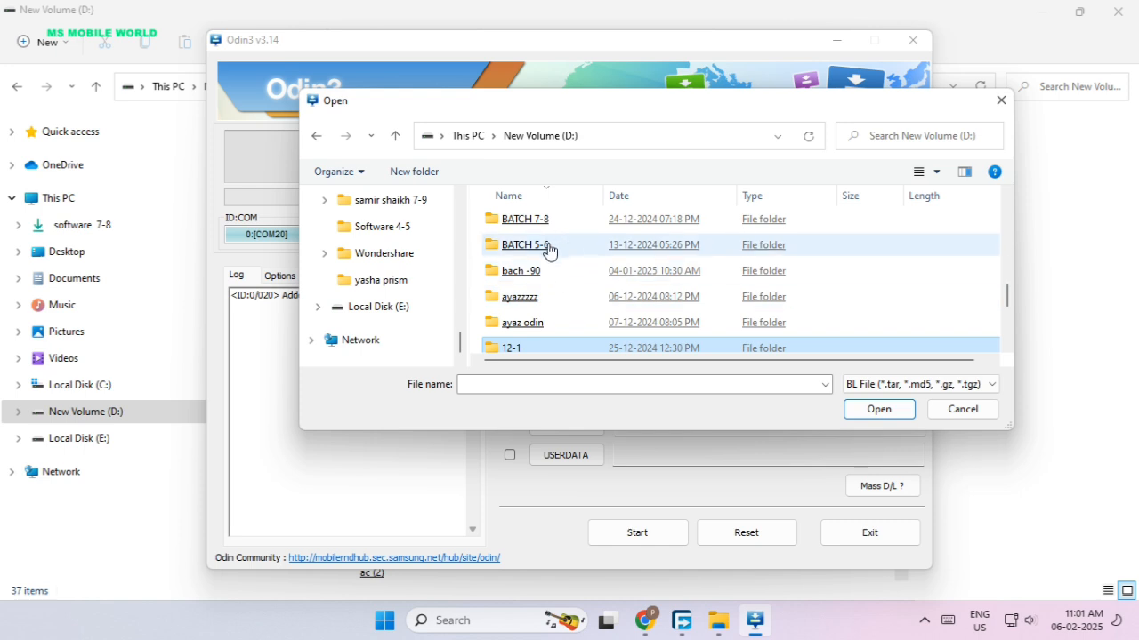
{"action": "scroll", "coordinate": [540, 293], "scroll_direction": "up", "scroll_amount": 1}
{"action": "left_click", "coordinate": [552, 298]}
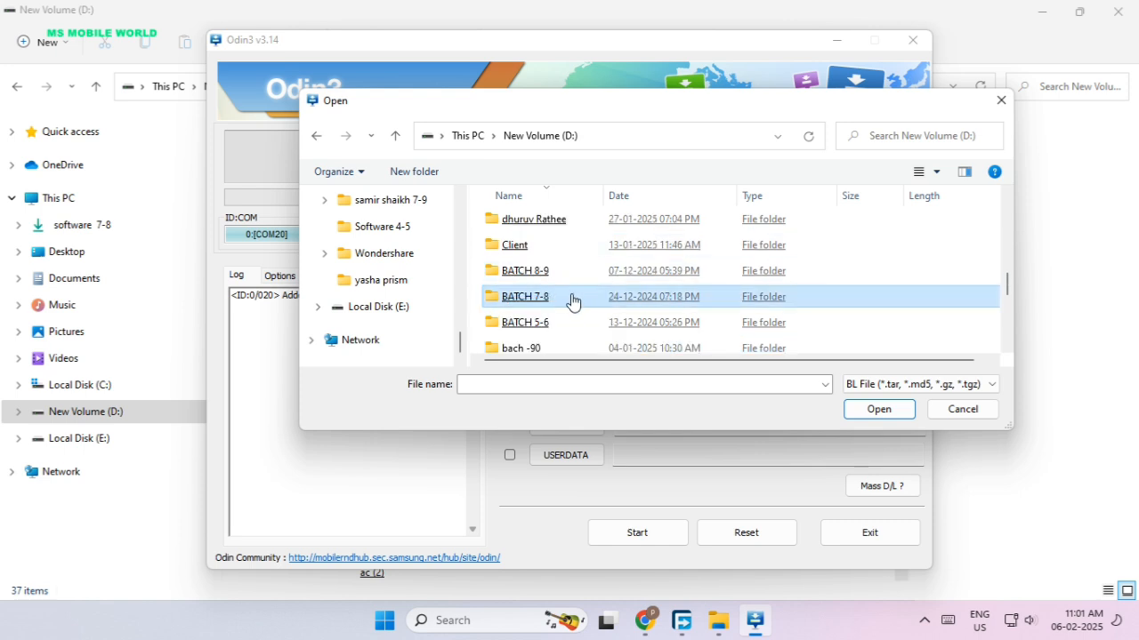
{"action": "scroll", "coordinate": [569, 300], "scroll_direction": "up", "scroll_amount": 1}
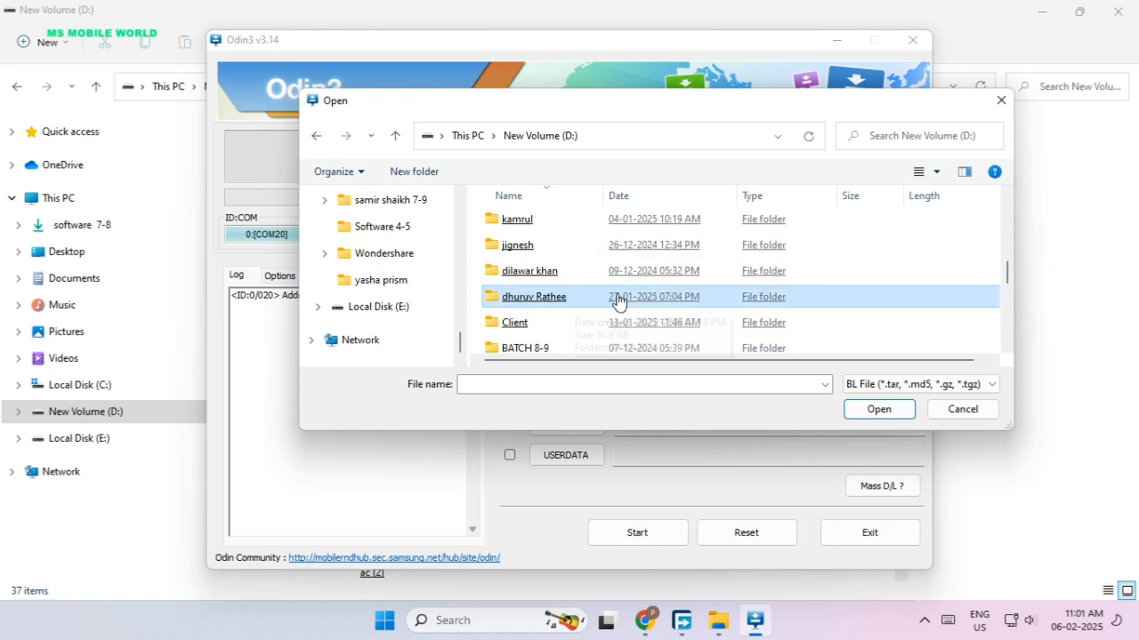
{"action": "scroll", "coordinate": [618, 302], "scroll_direction": "up", "scroll_amount": 1}
{"action": "scroll", "coordinate": [618, 303], "scroll_direction": "up", "scroll_amount": 3}
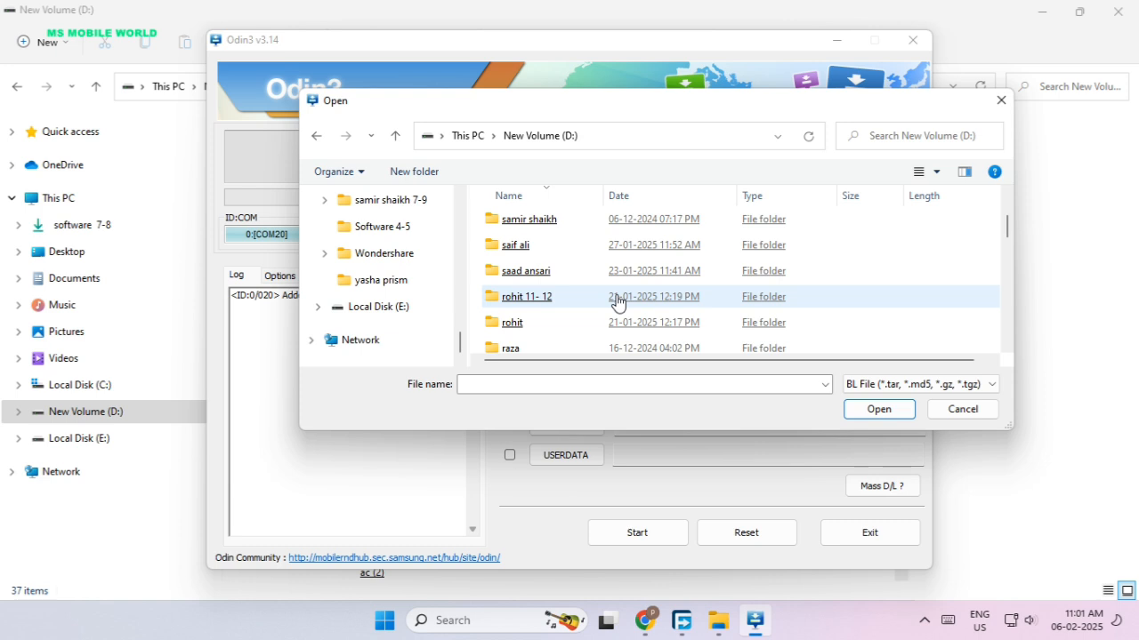
{"action": "double_click", "coordinate": [559, 322]}
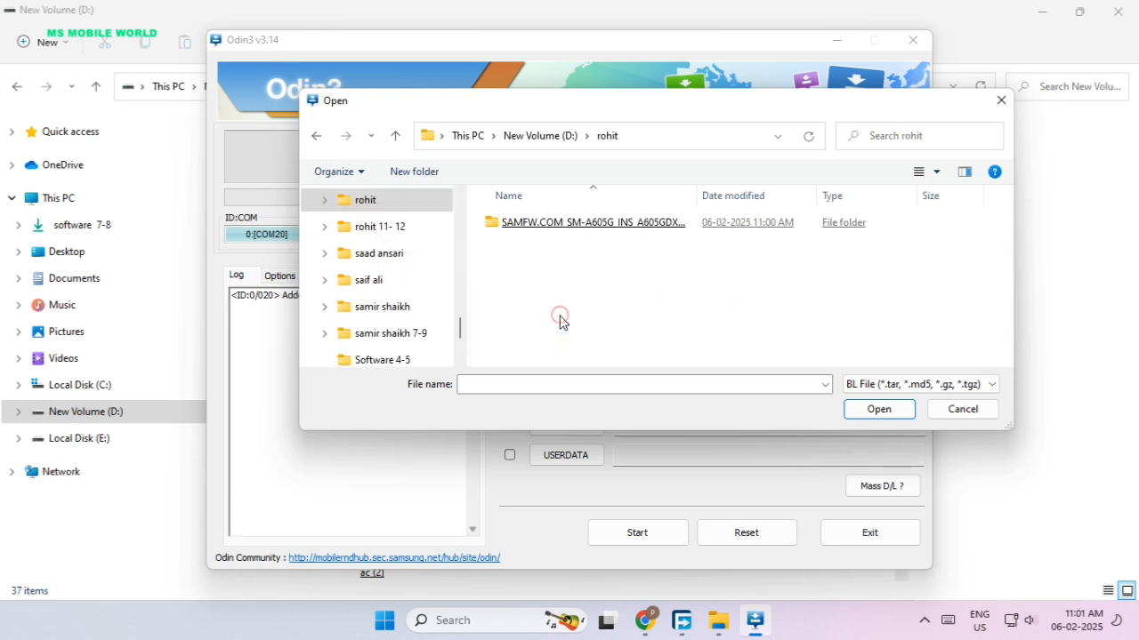
{"action": "double_click", "coordinate": [610, 226]}
Load the BL_A605GDXU9CWH5 file into the BL slot and the AP_A605GDXU9CWH5 file into the AP slot.
{"action": "left_click", "coordinate": [600, 251]}
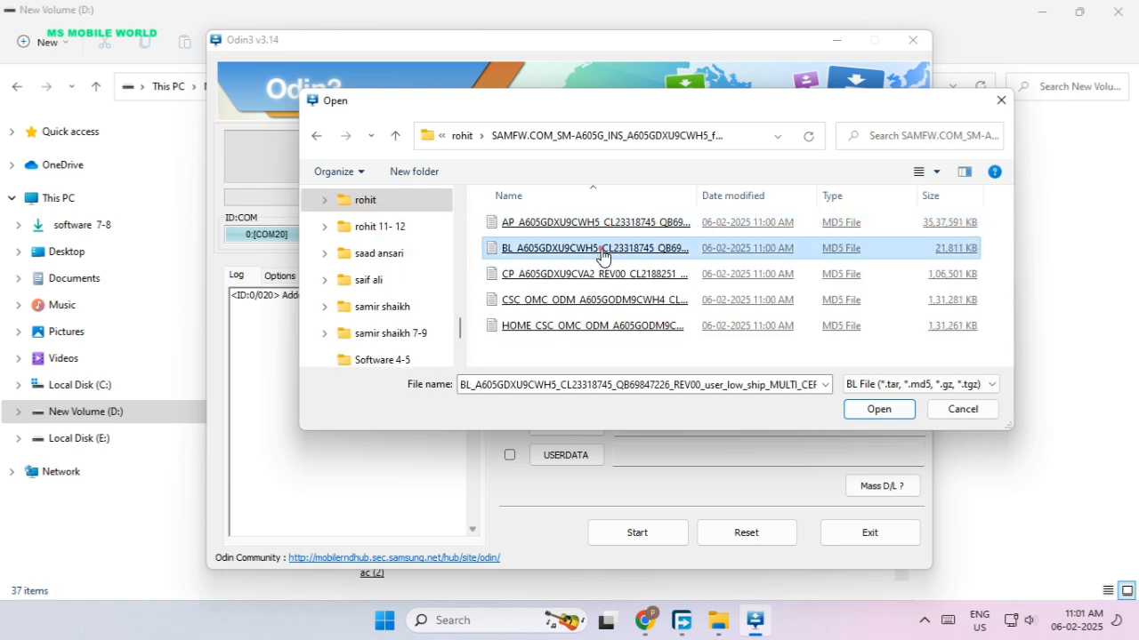
{"action": "double_click", "coordinate": [601, 253]}
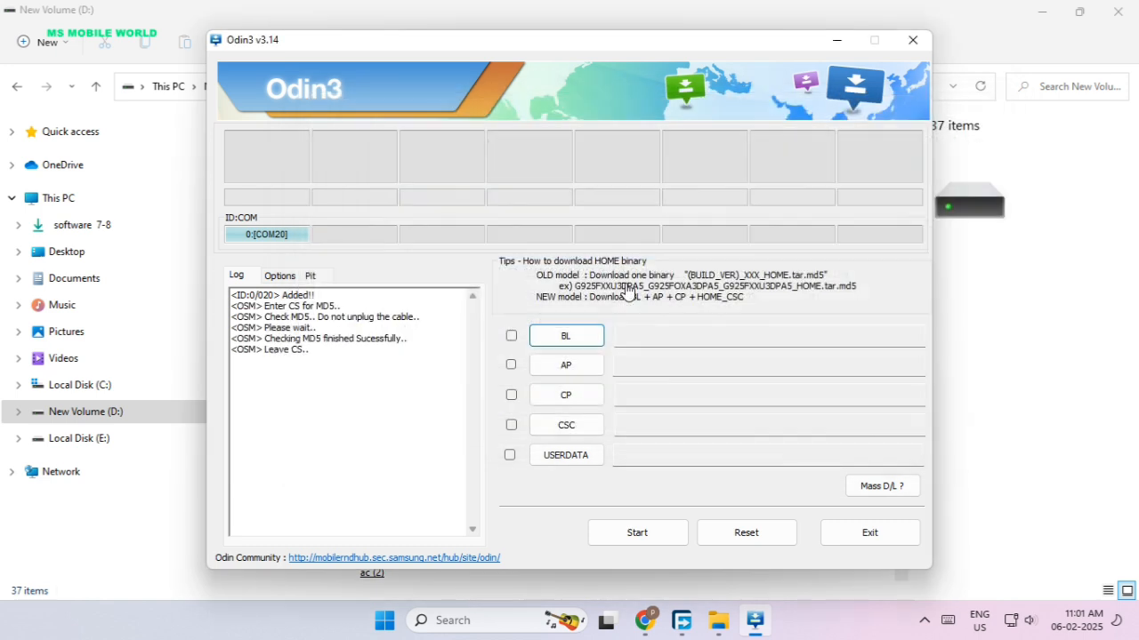
{"action": "left_click", "coordinate": [581, 374]}
{"action": "double_click", "coordinate": [649, 236]}
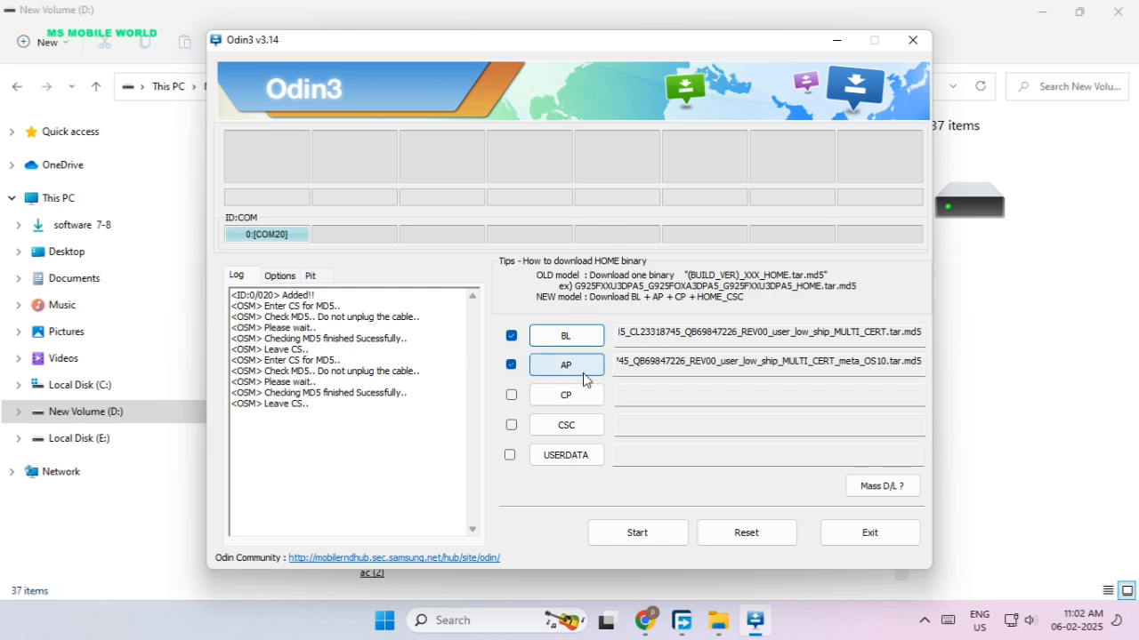
Load the CP_A605GDXU9CVA2 file into the CP slot and the CSC_OMC_ODM_A605GODM9CWH4 file into the CSC slot.
{"action": "left_click", "coordinate": [567, 397]}
{"action": "double_click", "coordinate": [667, 276]}
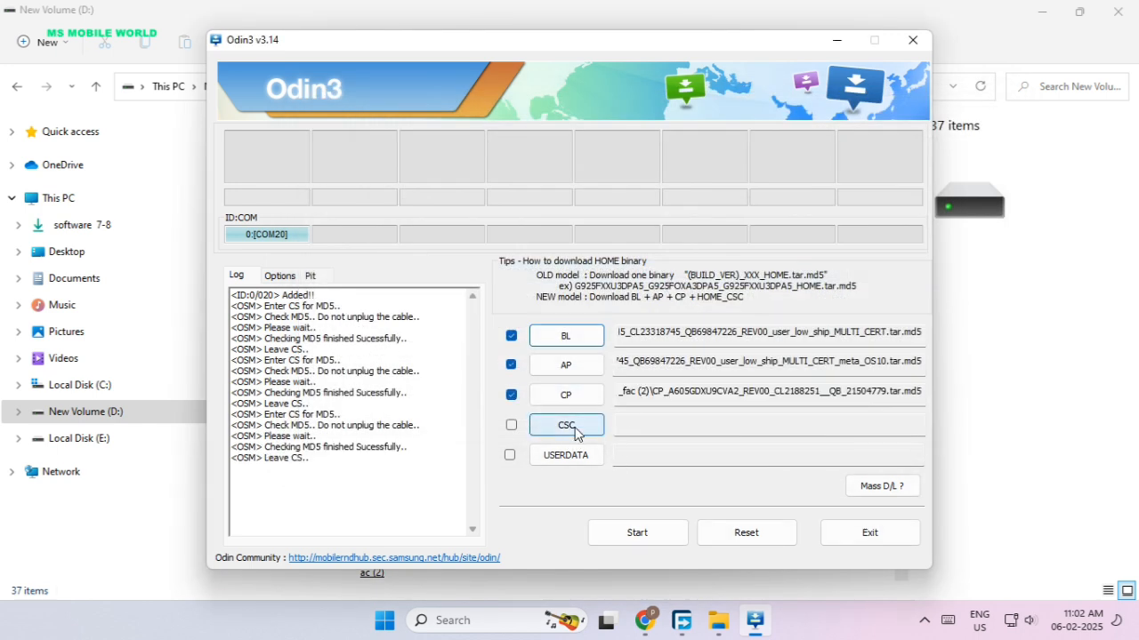
{"action": "left_click", "coordinate": [569, 427]}
{"action": "double_click", "coordinate": [710, 304]}
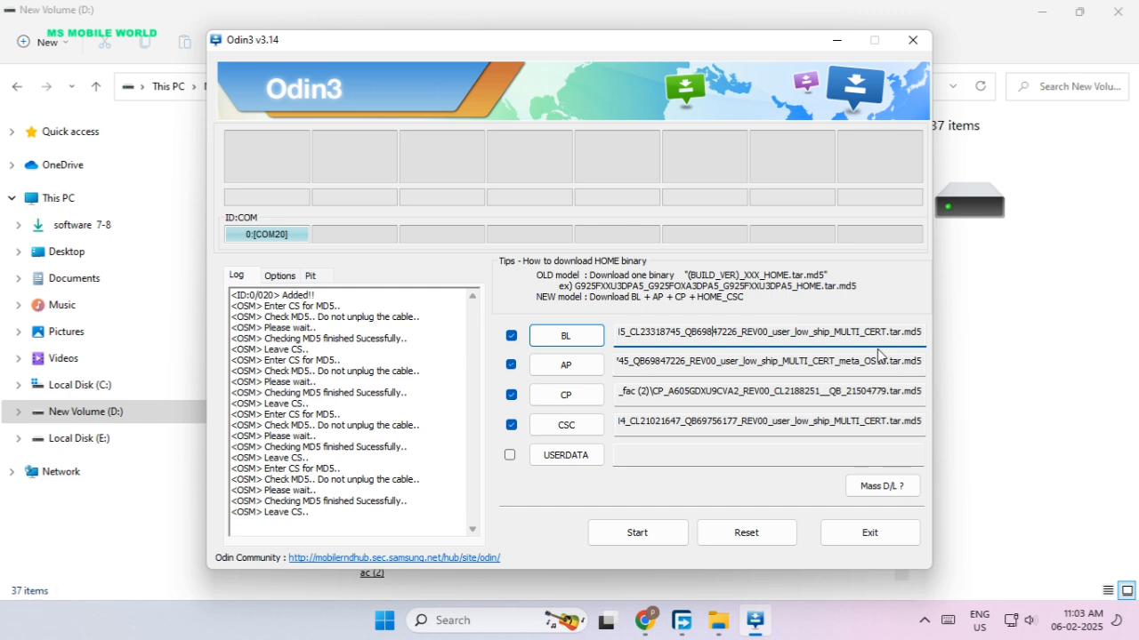
Check the firmware file names at the start of the loaded BL and AP paths.
{"action": "key", "text": "Left"}
{"action": "key", "text": "Left"}
{"action": "key", "text": "Left"}
{"action": "key", "text": "Left"}
{"action": "key", "text": "Left"}
{"action": "key", "text": "Left"}
{"action": "key", "text": "Left"}
{"action": "key", "text": "Left"}
{"action": "key", "text": "Left"}
{"action": "key", "text": "Left"}
{"action": "key", "text": "Left"}
{"action": "key", "text": "Left"}
{"action": "key", "text": "Left"}
{"action": "key", "text": "Left"}
{"action": "key", "text": "Left"}
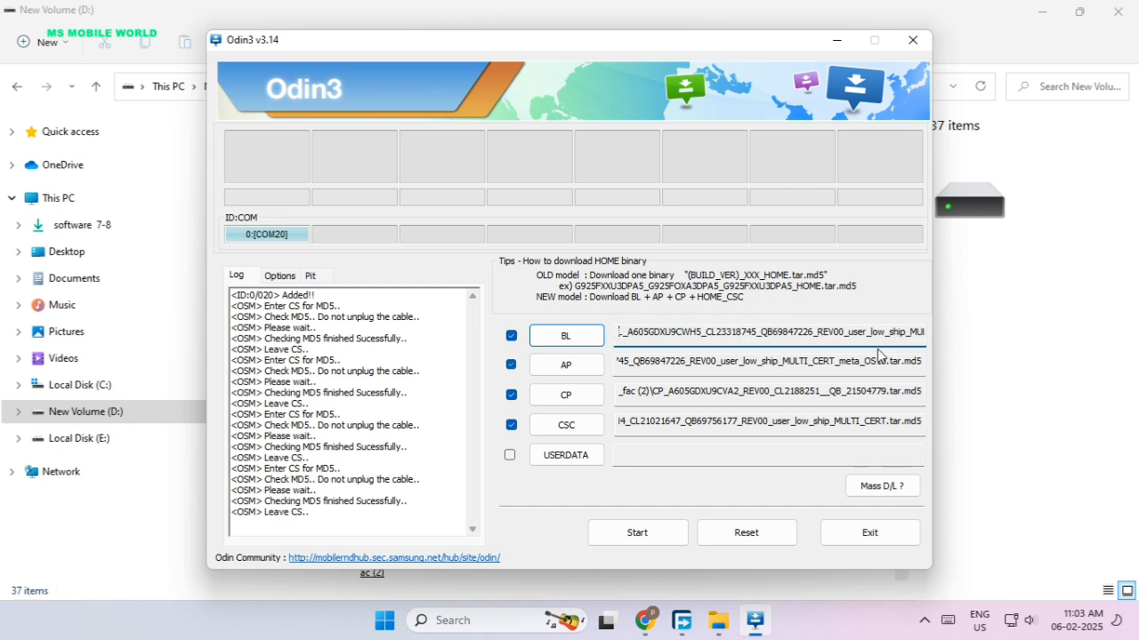
{"action": "key", "text": "Left"}
{"action": "key", "text": "Left"}
{"action": "key", "text": "Left"}
{"action": "key", "text": "Left"}
{"action": "key", "text": "Left"}
{"action": "key", "text": "Left"}
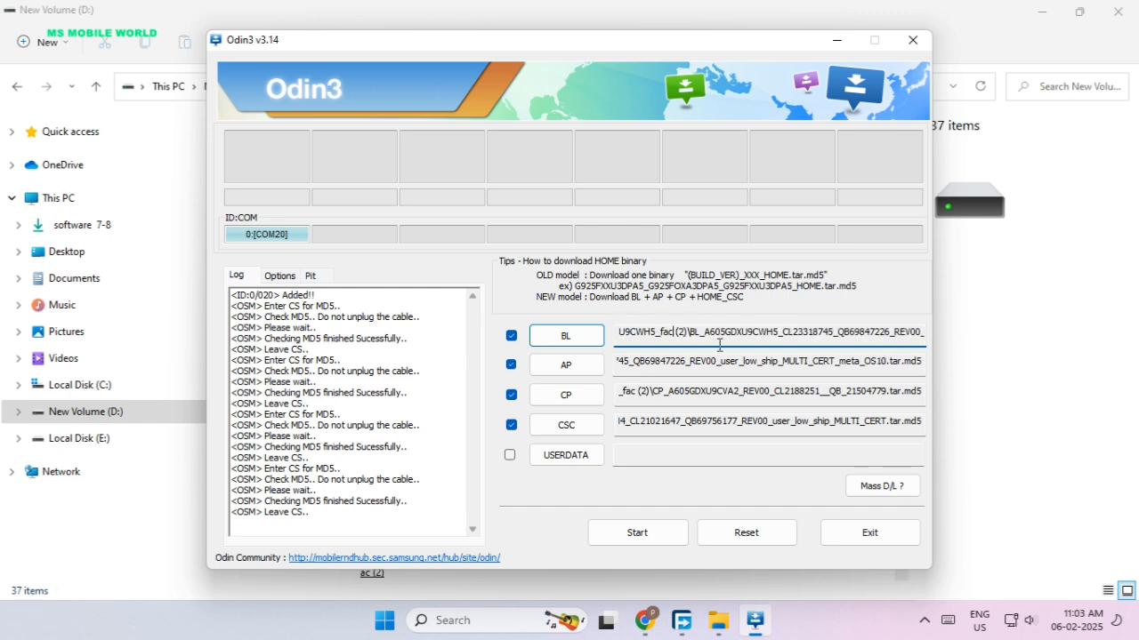
{"action": "left_click", "coordinate": [770, 361]}
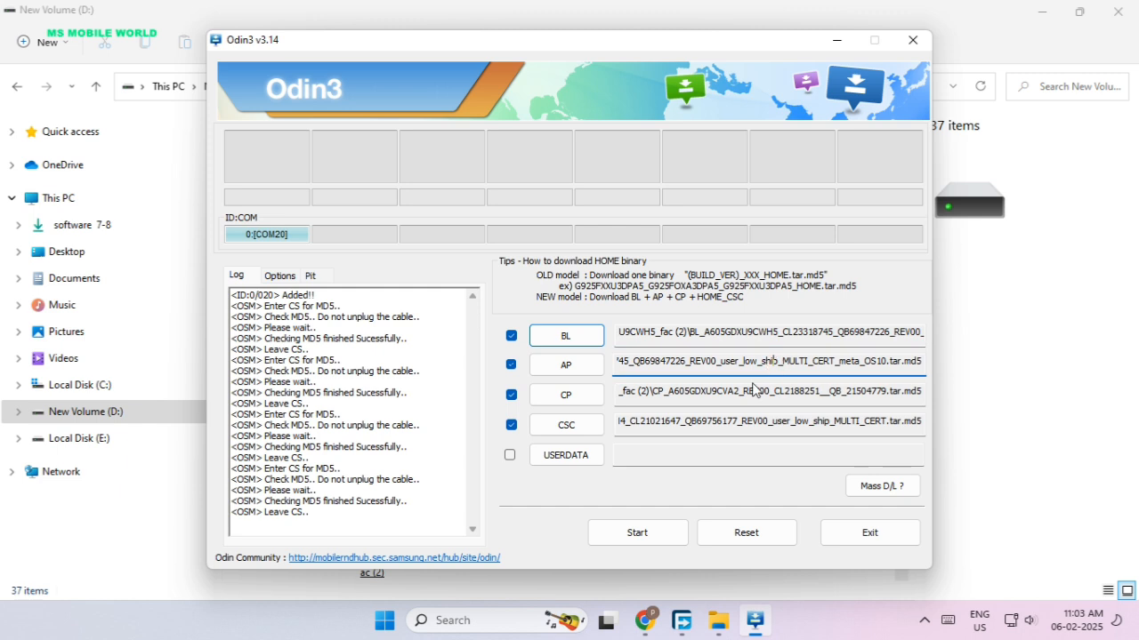
{"action": "key", "text": "Left"}
{"action": "key", "text": "Left"}
{"action": "key", "text": "Left"}
{"action": "key", "text": "Left"}
{"action": "key", "text": "Left"}
{"action": "key", "text": "Left"}
{"action": "key", "text": "Left"}
{"action": "key", "text": "Left"}
{"action": "key", "text": "Left"}
{"action": "key", "text": "Left"}
{"action": "key", "text": "Left"}
{"action": "key", "text": "Left"}
{"action": "key", "text": "Left"}
{"action": "key", "text": "Left"}
{"action": "key", "text": "Left"}
{"action": "key", "text": "Left"}
{"action": "key", "text": "Left"}
{"action": "key", "text": "Left"}
{"action": "key", "text": "Left"}
{"action": "key", "text": "Left"}
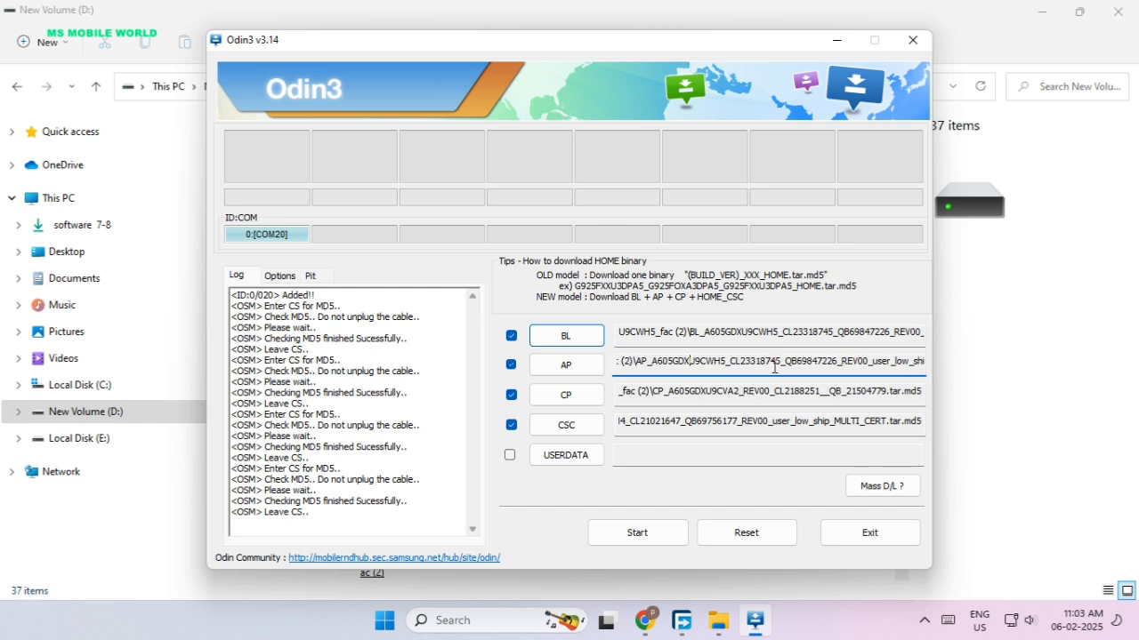
Check the firmware file names in the loaded CP and CSC paths.
{"action": "left_click", "coordinate": [775, 400]}
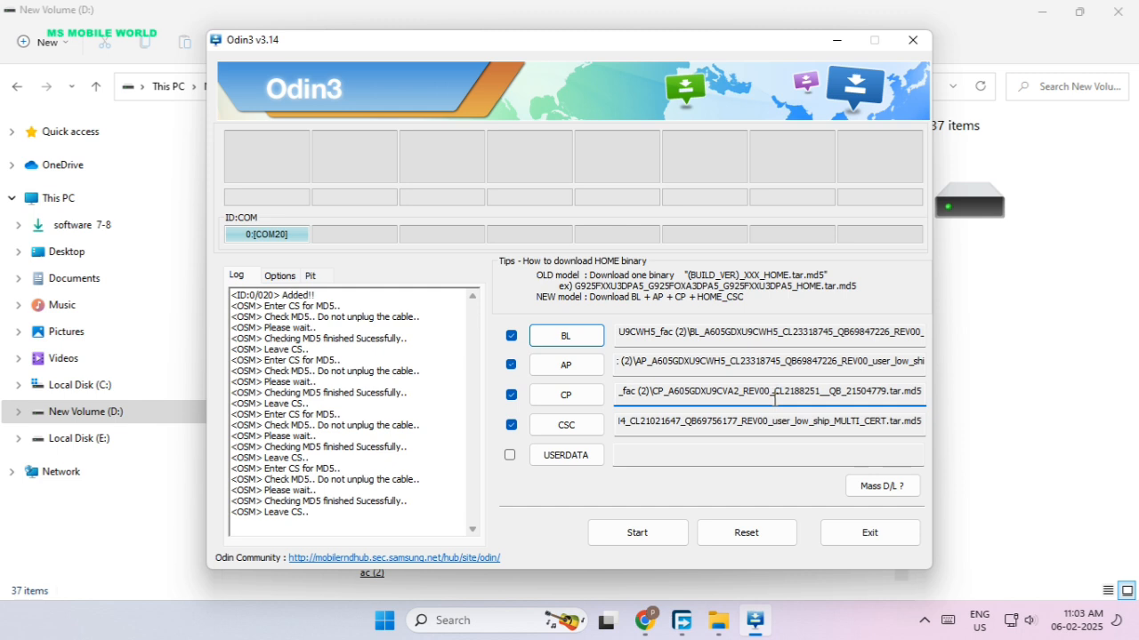
{"action": "left_click", "coordinate": [763, 424]}
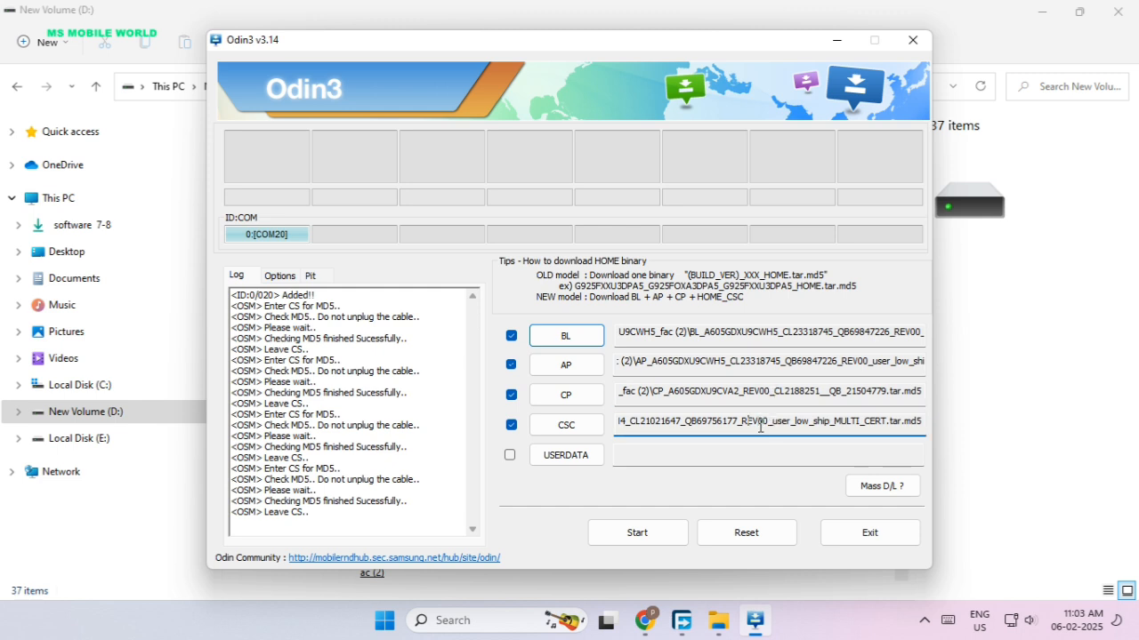
{"action": "key", "text": "Left"}
{"action": "key", "text": "Left"}
{"action": "key", "text": "Left"}
{"action": "key", "text": "Left"}
{"action": "key", "text": "Left"}
{"action": "key", "text": "Left"}
{"action": "key", "text": "Left"}
{"action": "key", "text": "Left"}
{"action": "key", "text": "Left"}
{"action": "key", "text": "Left"}
{"action": "key", "text": "Left"}
{"action": "key", "text": "Left"}
{"action": "key", "text": "Left"}
{"action": "key", "text": "Left"}
{"action": "key", "text": "Left"}
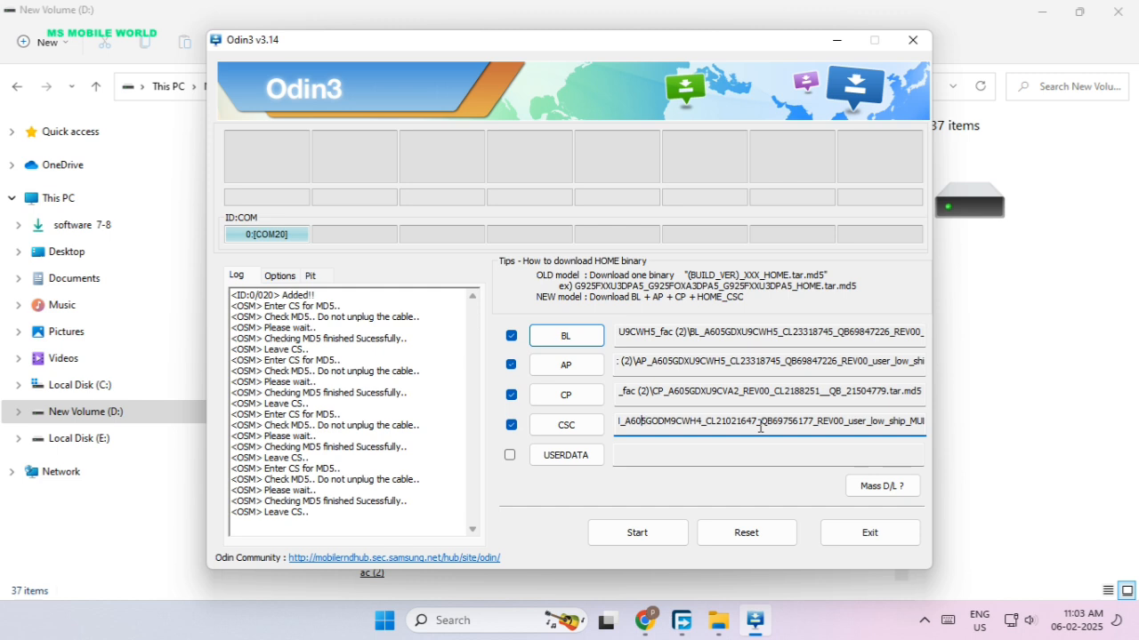
{"action": "key", "text": "Left"}
{"action": "key", "text": "Left"}
{"action": "key", "text": "Left"}
{"action": "key", "text": "Left"}
{"action": "key", "text": "Left"}
{"action": "key", "text": "Left"}
{"action": "key", "text": "Left"}
{"action": "key", "text": "Left"}
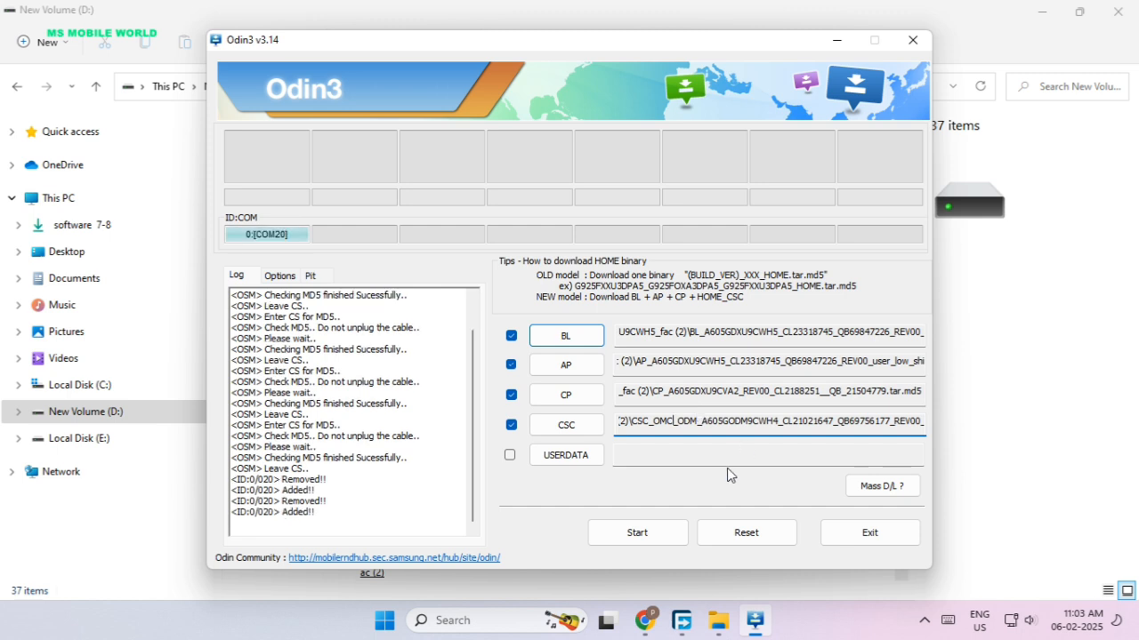
Start flashing the loaded BL, AP, CP and CSC files to the connected phone.
{"action": "left_click", "coordinate": [669, 537]}
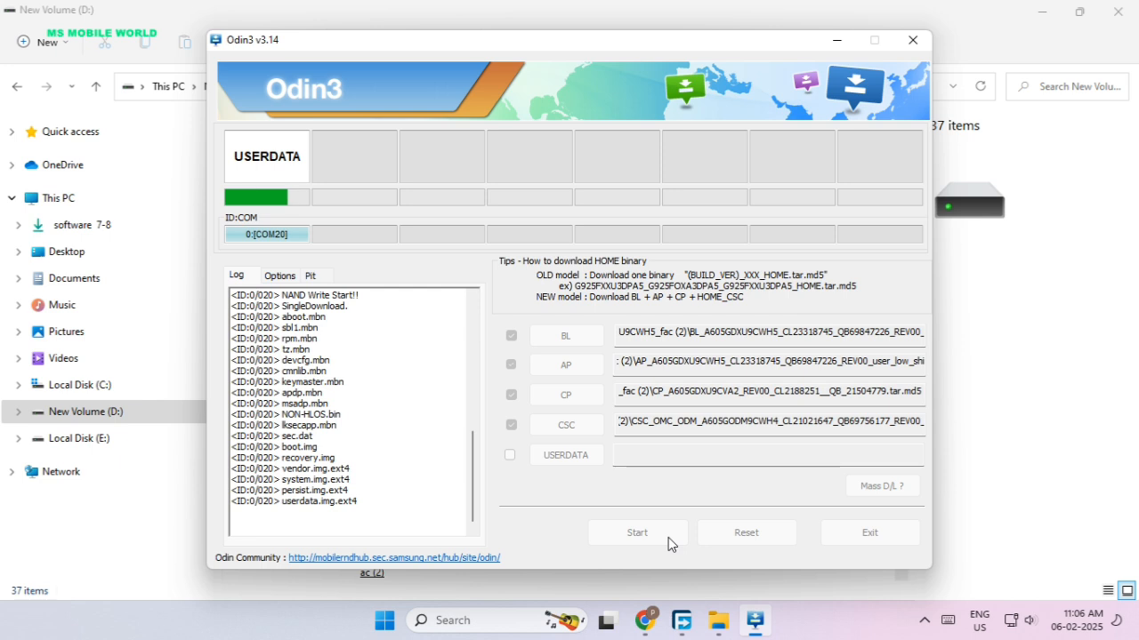
{"action": "left_click", "coordinate": [918, 626]}
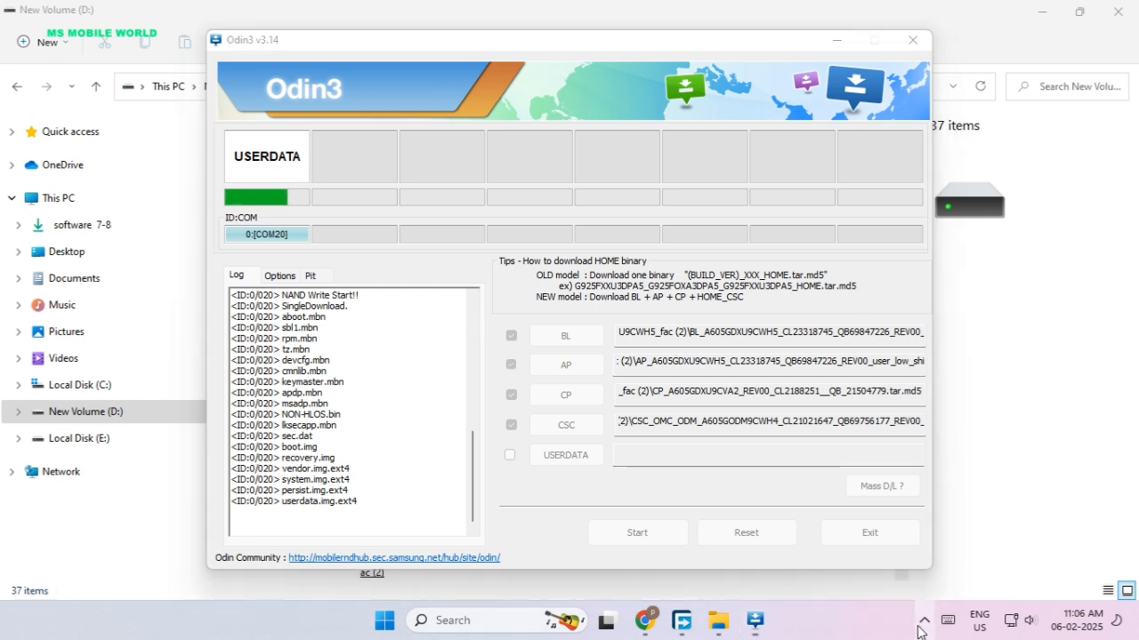
{"action": "left_click", "coordinate": [922, 622]}
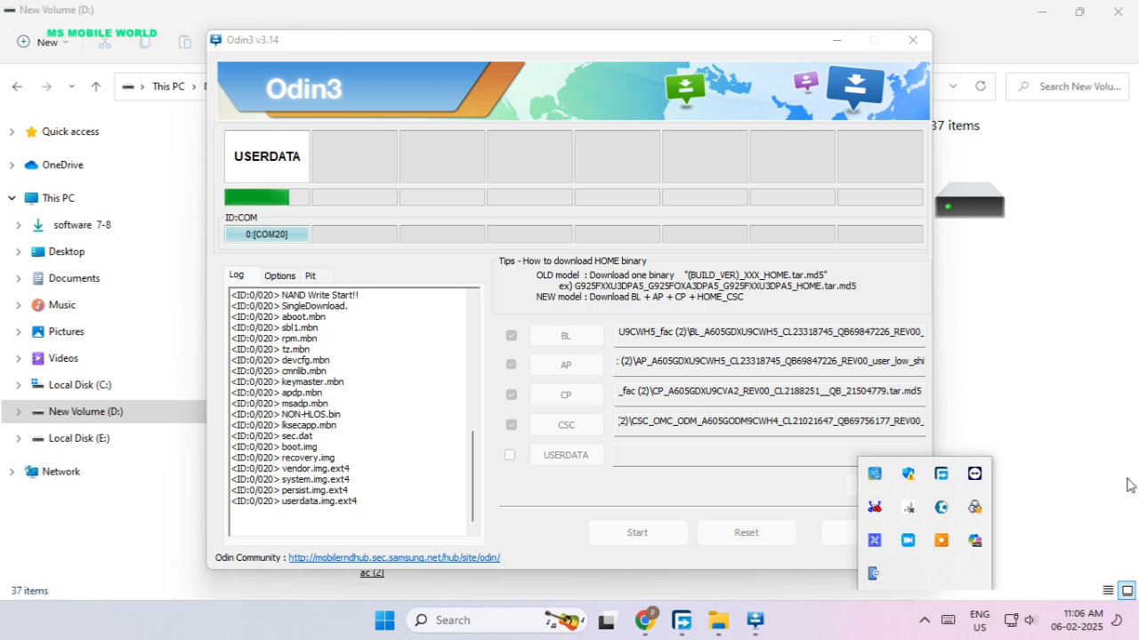
{"action": "left_click", "coordinate": [926, 620]}
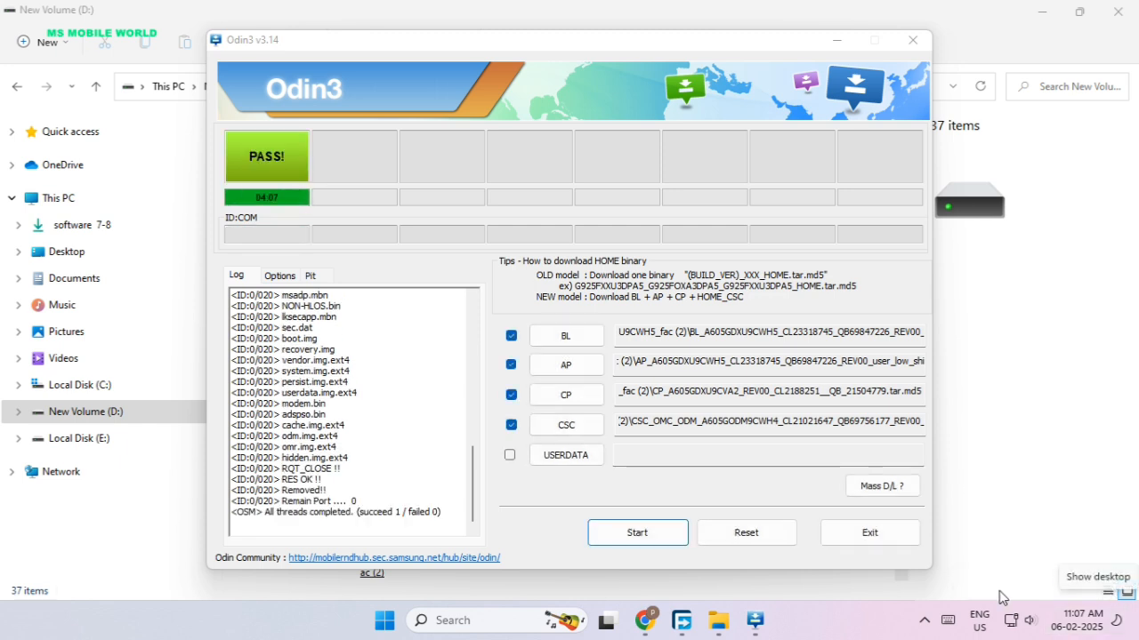
{"action": "left_click", "coordinate": [925, 623]}
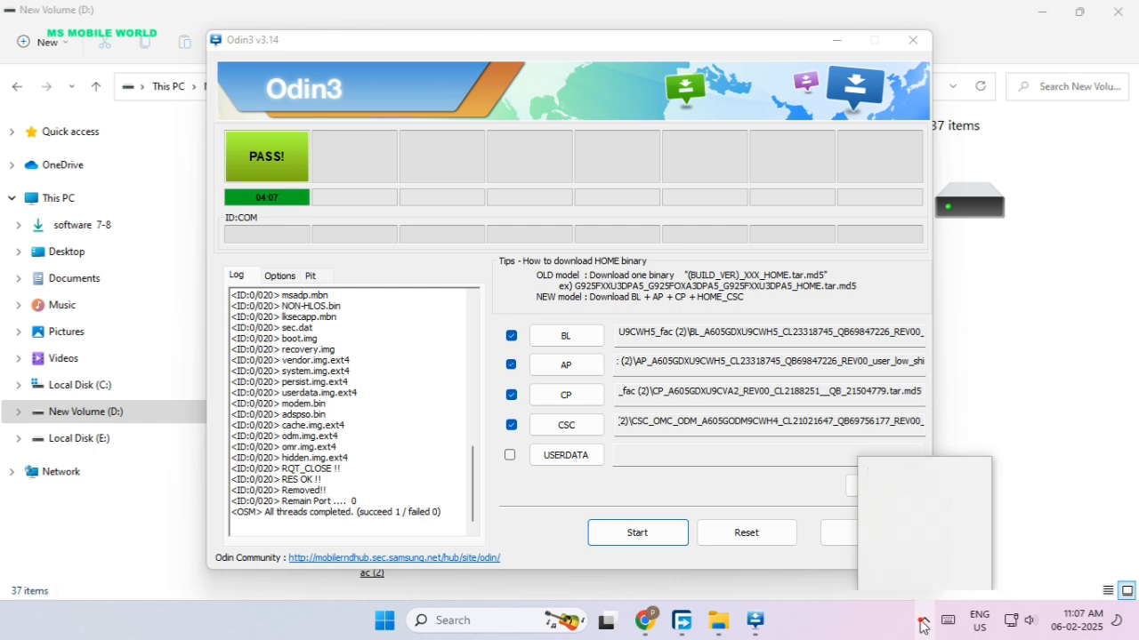
{"action": "right_click", "coordinate": [916, 542]}
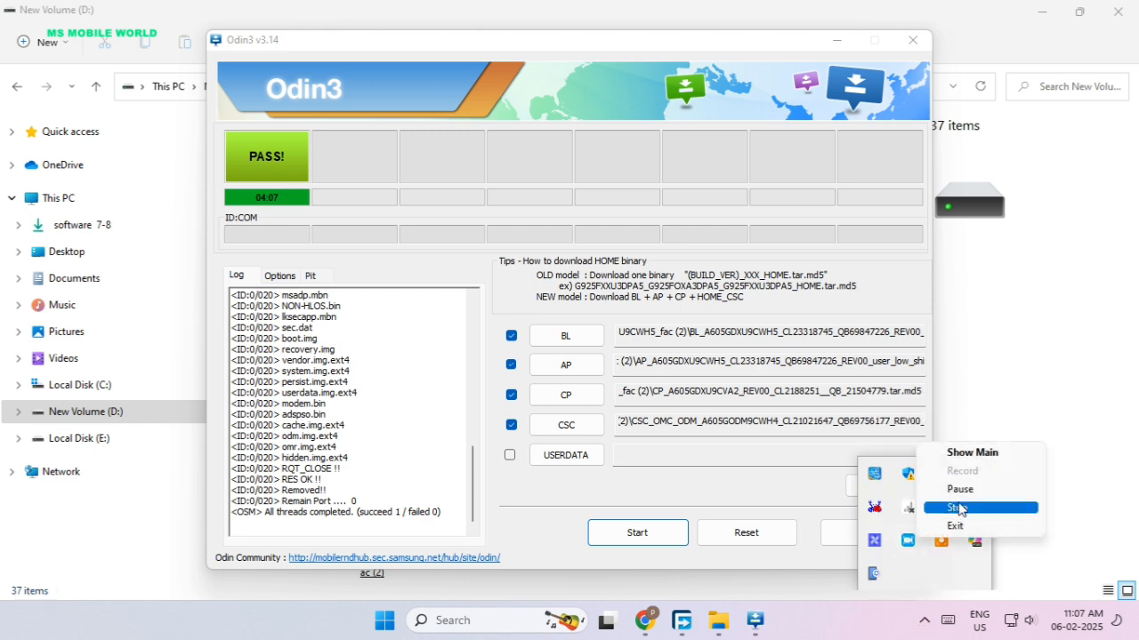
{"action": "left_click", "coordinate": [956, 508]}
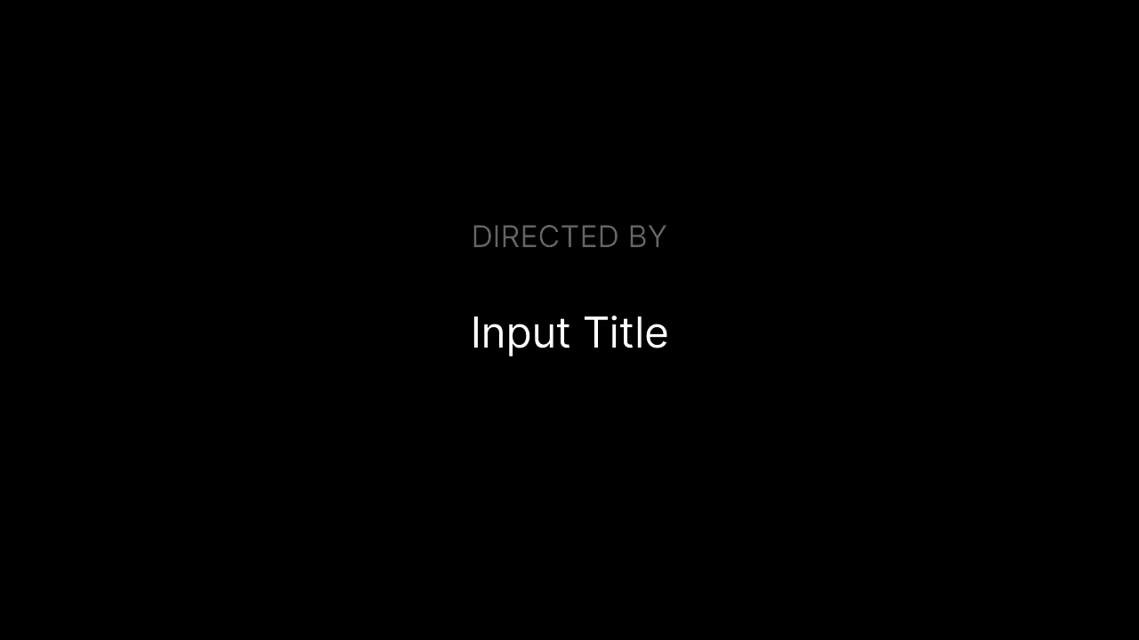